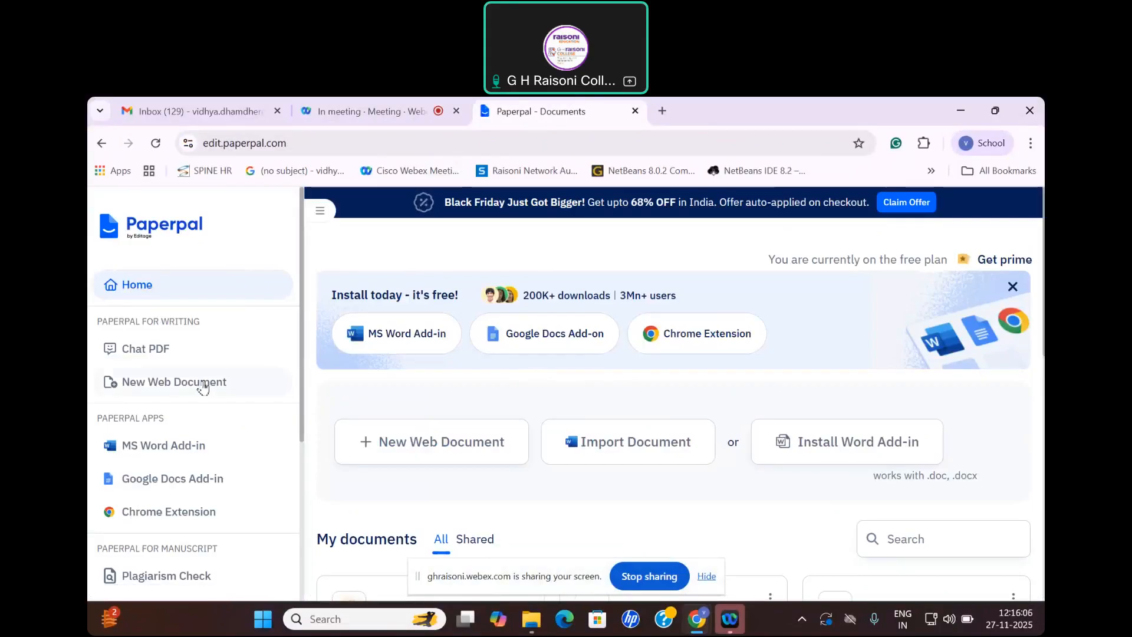
# Step: Create a new web document and start a Research Article outline with the subject area "ML in health care"
pyautogui.click(167, 389)
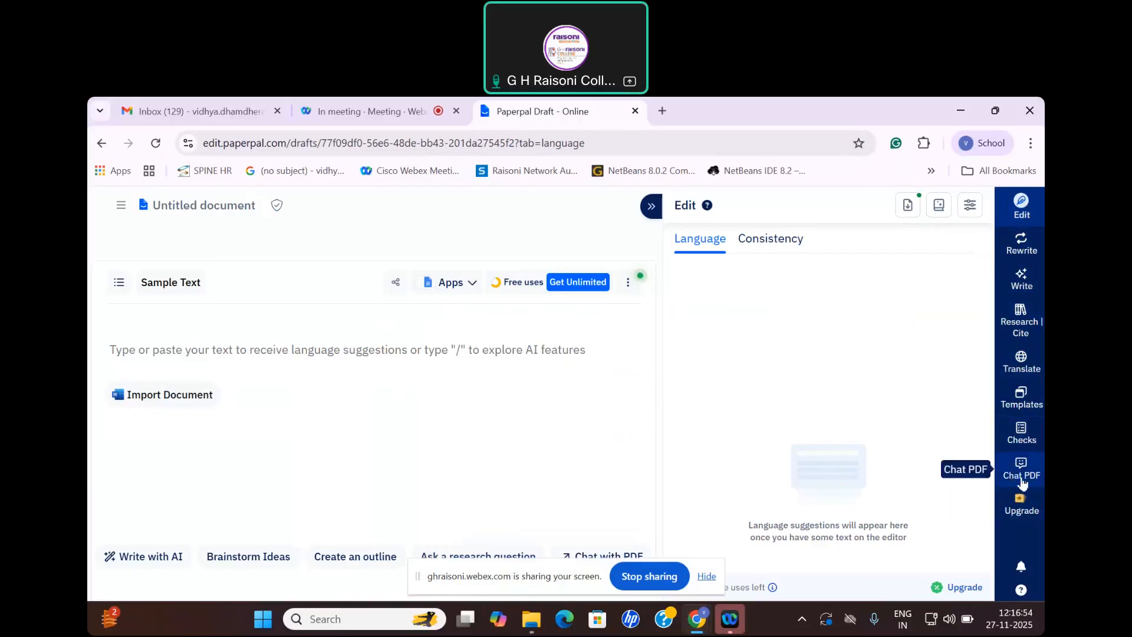
pyautogui.click(1021, 400)
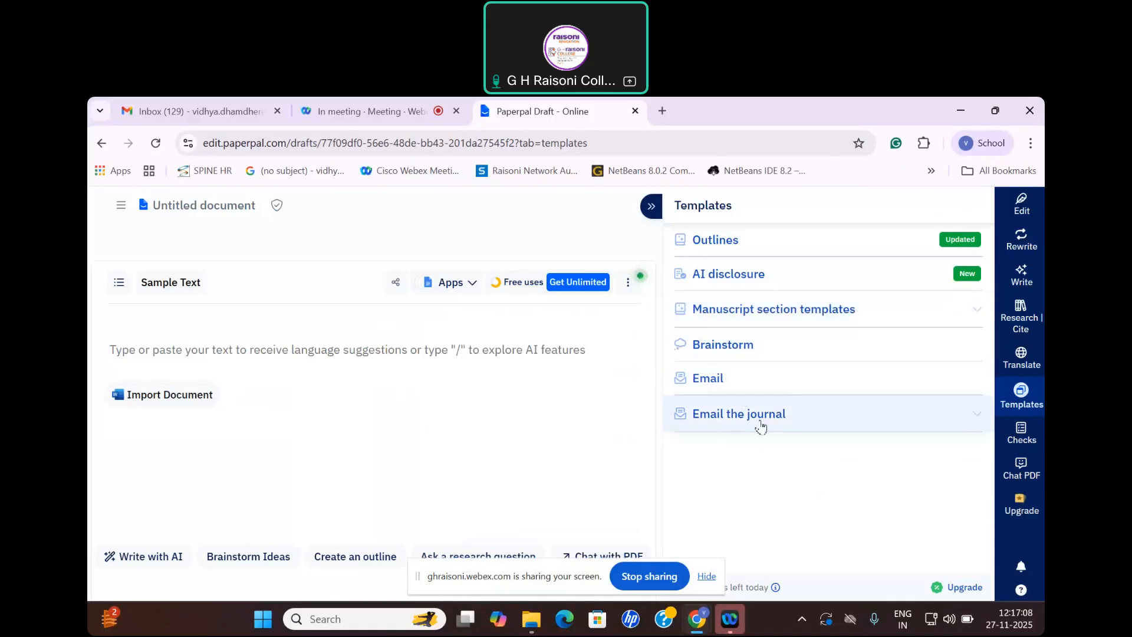
pyautogui.click(718, 242)
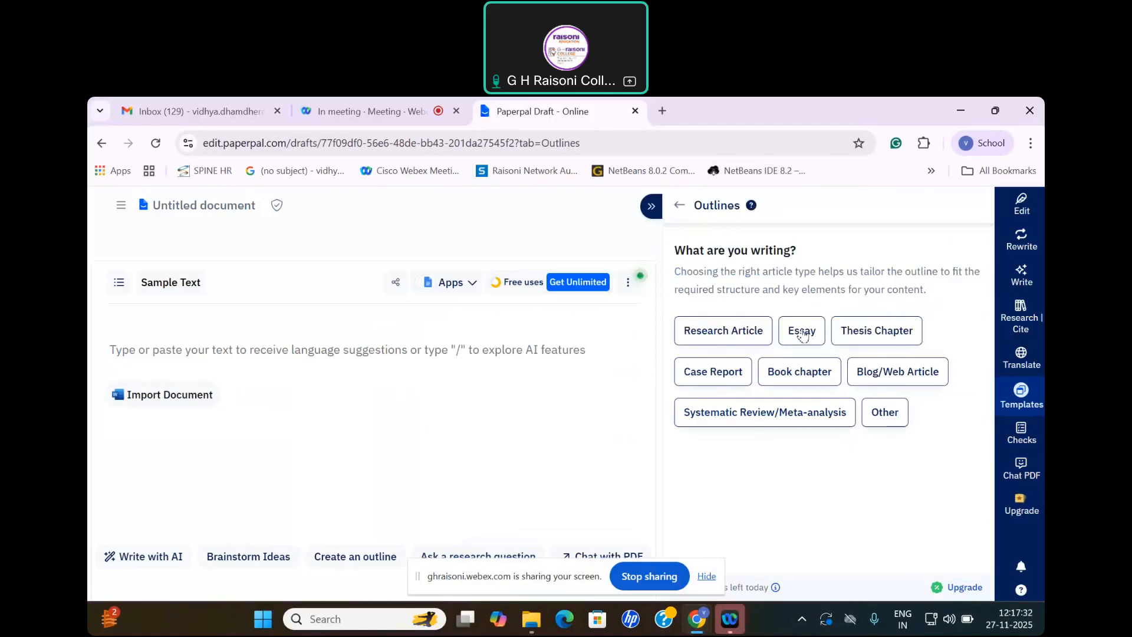
pyautogui.click(733, 336)
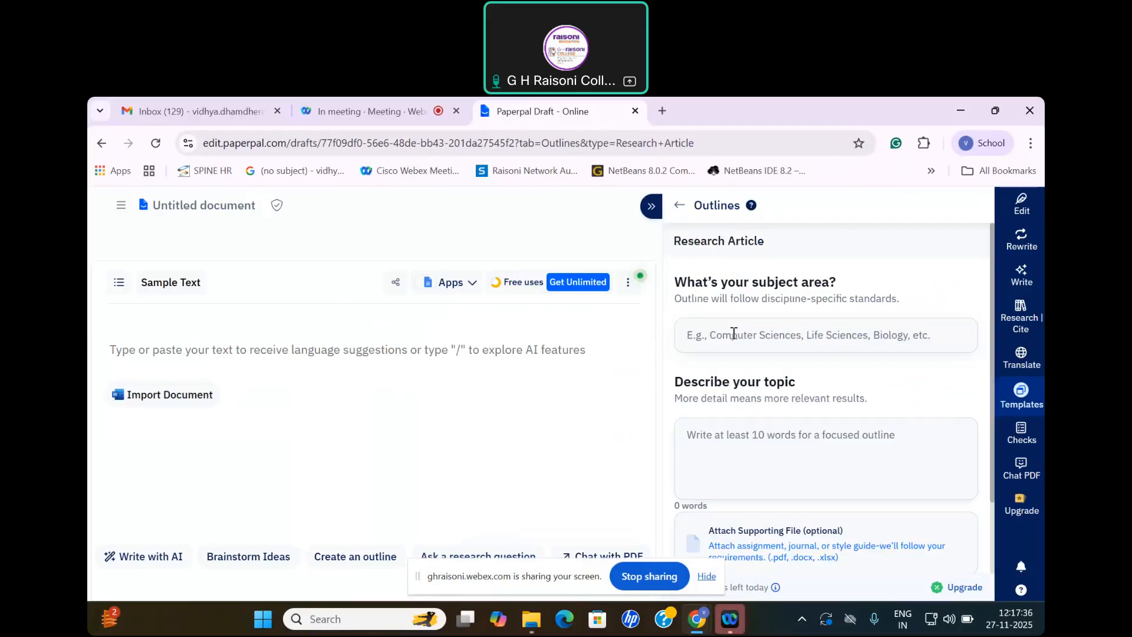
pyautogui.click(733, 333)
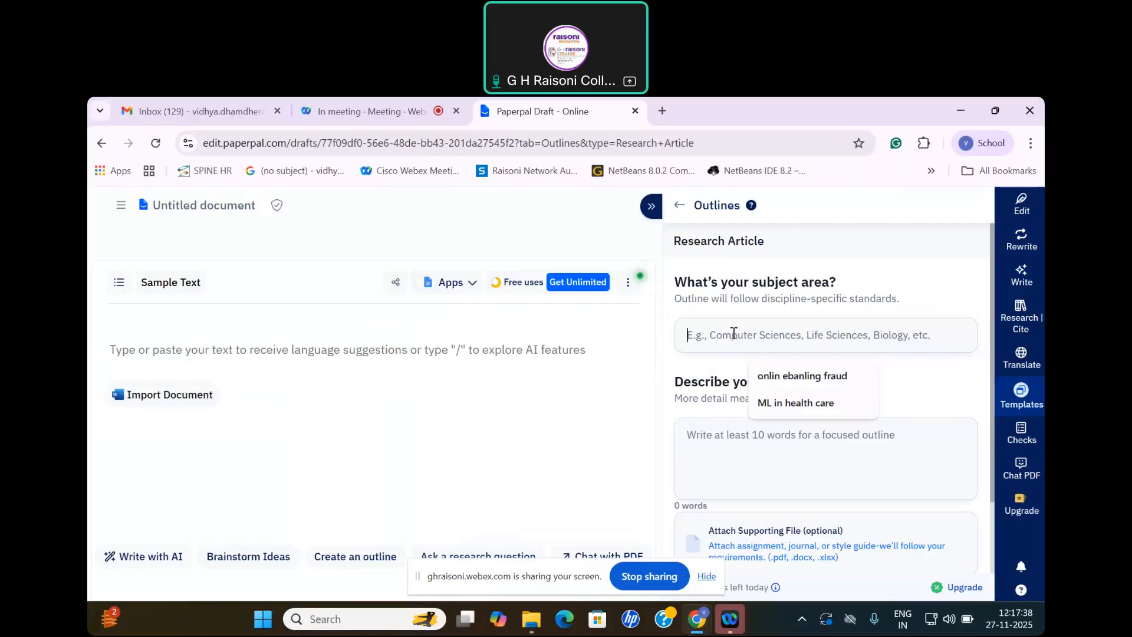
pyautogui.click(779, 407)
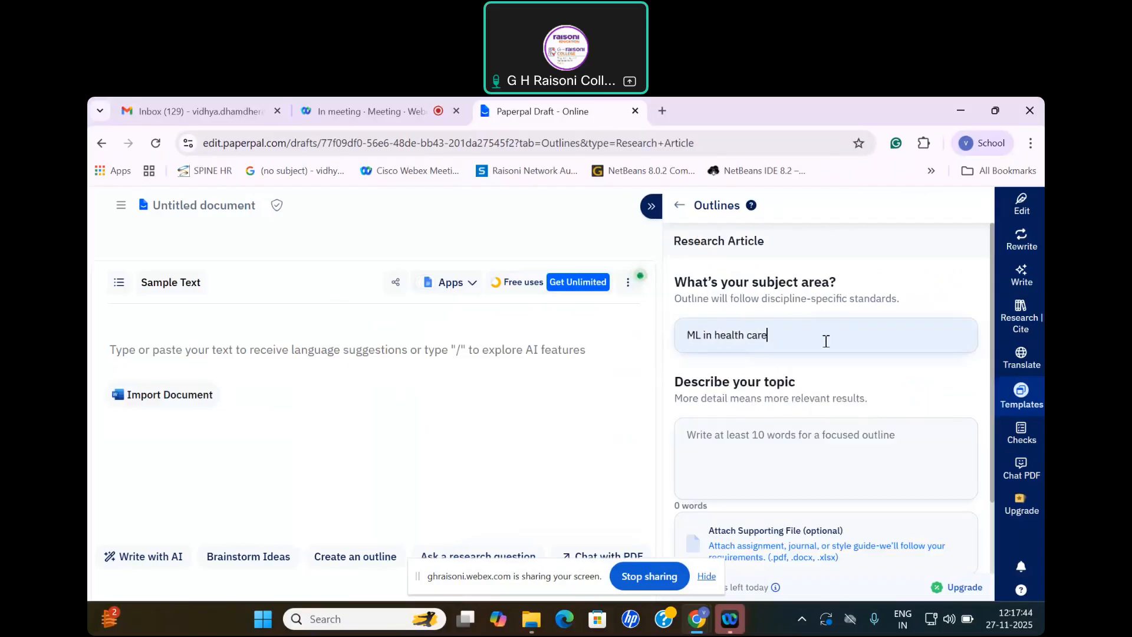
# Step: Copy the subject area text and search Google for "ML in health care" in a new browser tab
pyautogui.moveTo(784, 335); pyautogui.dragTo(682, 338)
pyautogui.hotkey('ctrl', 'c')
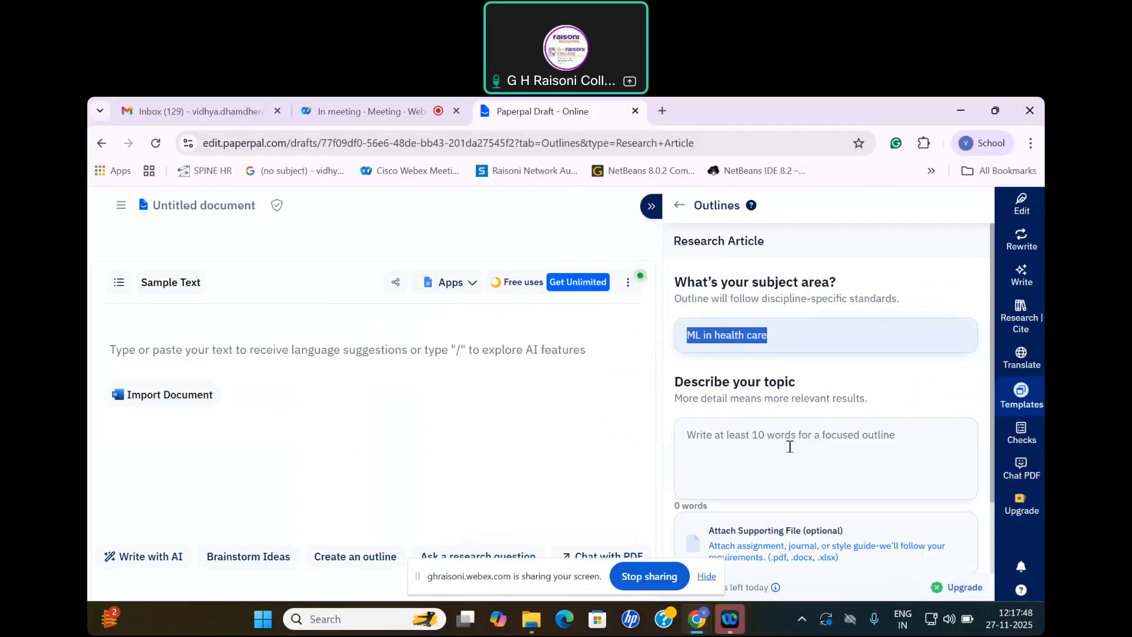
pyautogui.click(766, 448)
pyautogui.click(662, 111)
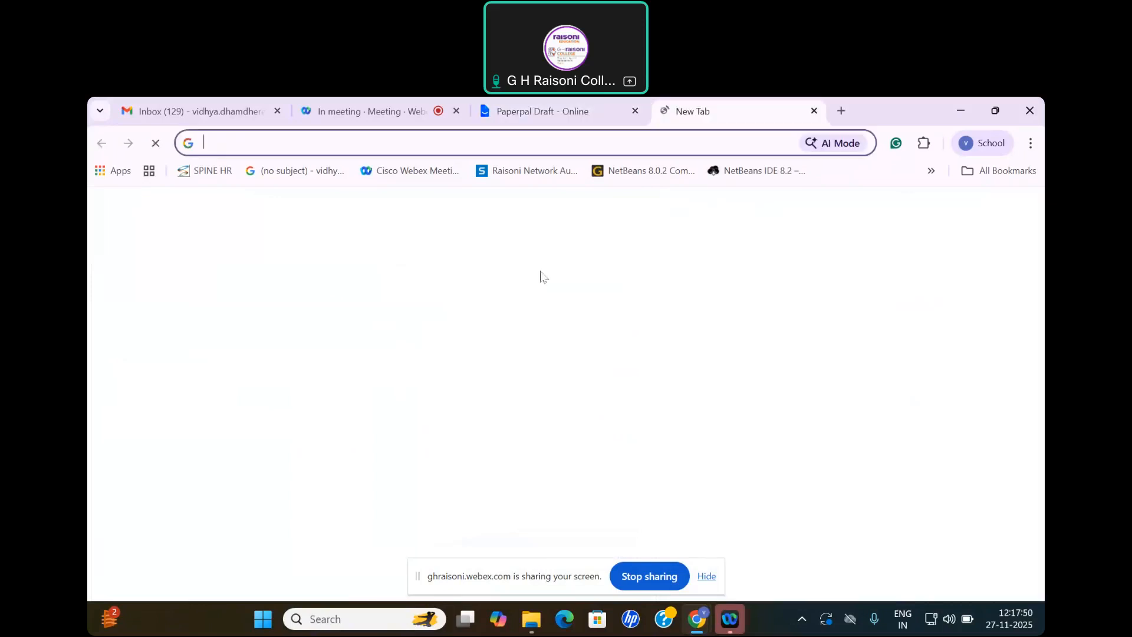
pyautogui.click(442, 403)
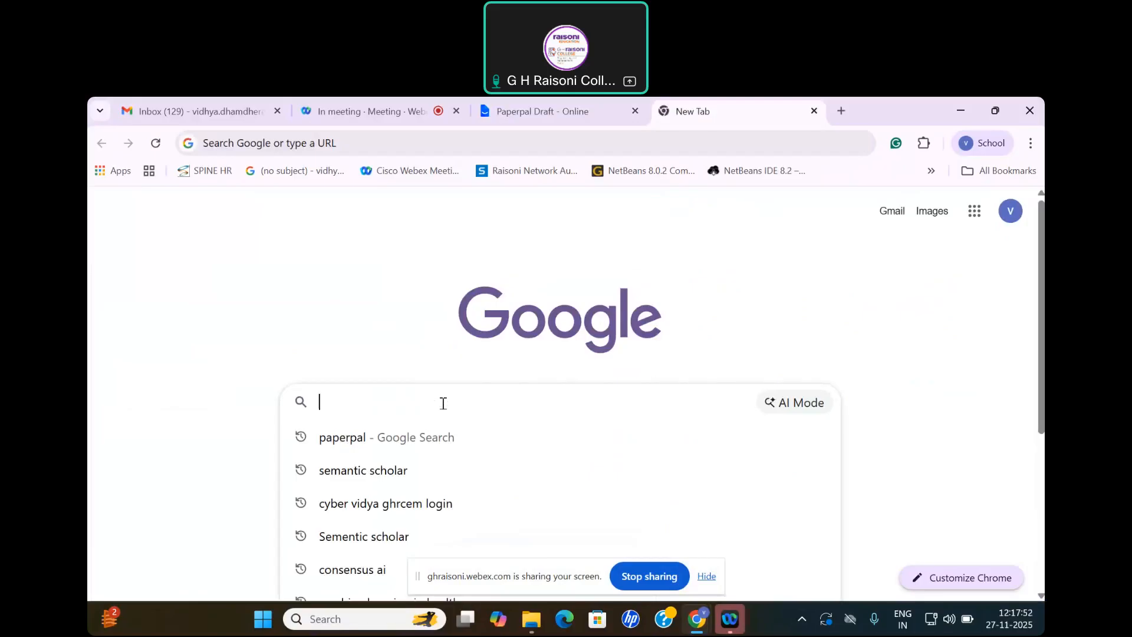
pyautogui.hotkey('ctrl', 'v')
pyautogui.press('Return')
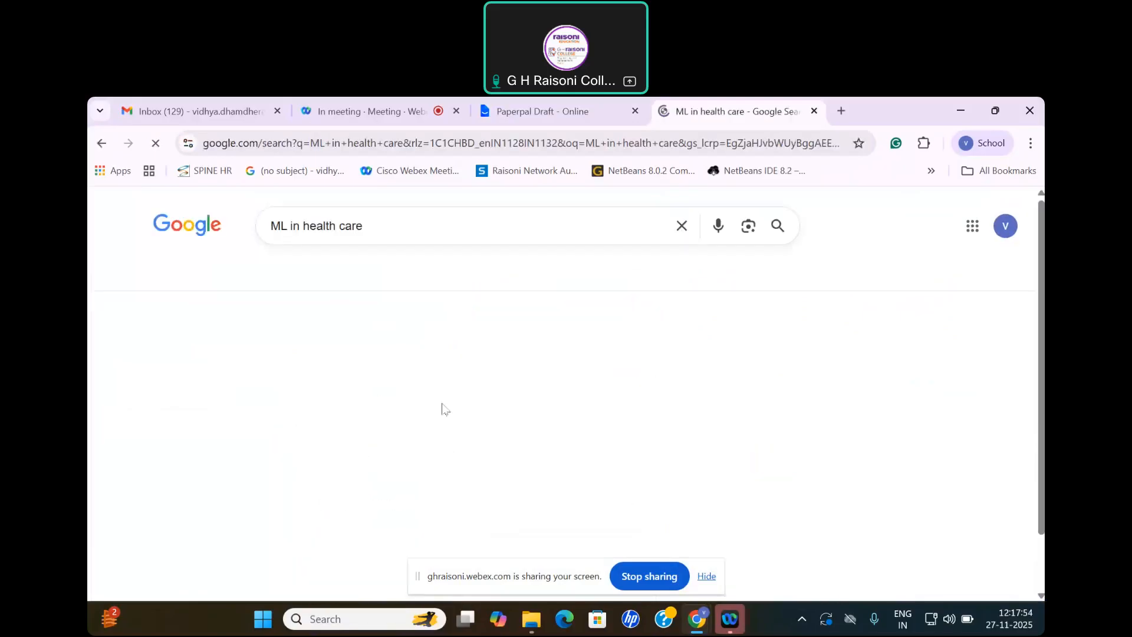
pyautogui.click(390, 545)
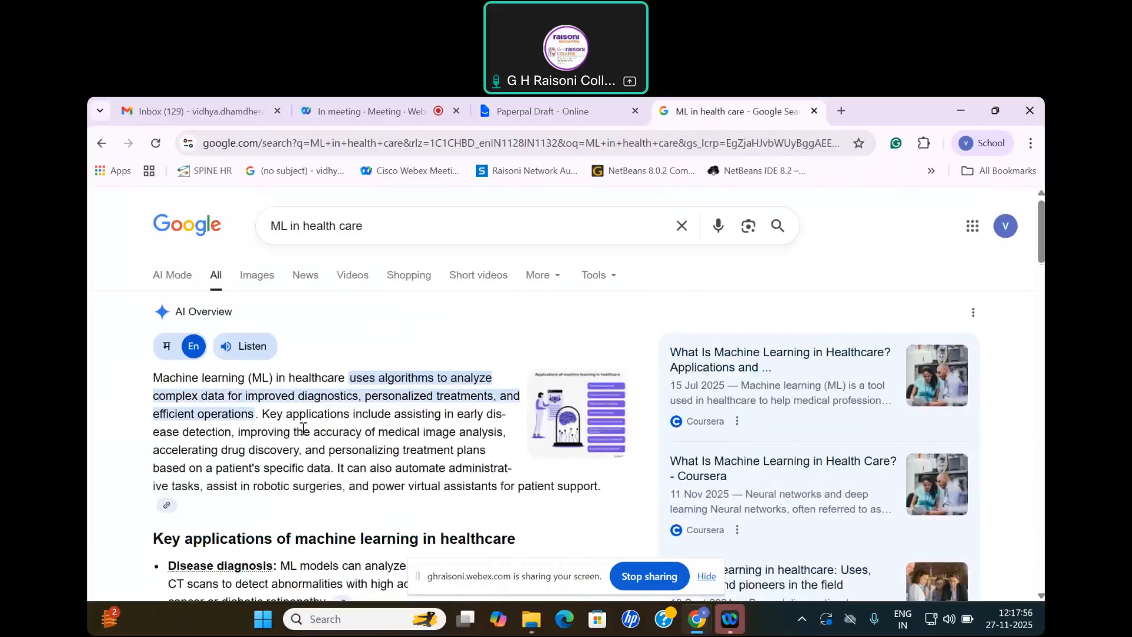
# Step: Copy the AI Overview from its opening paragraph through the Robotic surgery point and paste it into Paperpal as the outline's topic description
pyautogui.scroll(-4, 302, 436)
pyautogui.scroll(4, 302, 436)
pyautogui.scroll(1, 302, 436)
pyautogui.moveTo(158, 377); pyautogui.dragTo(526, 520)
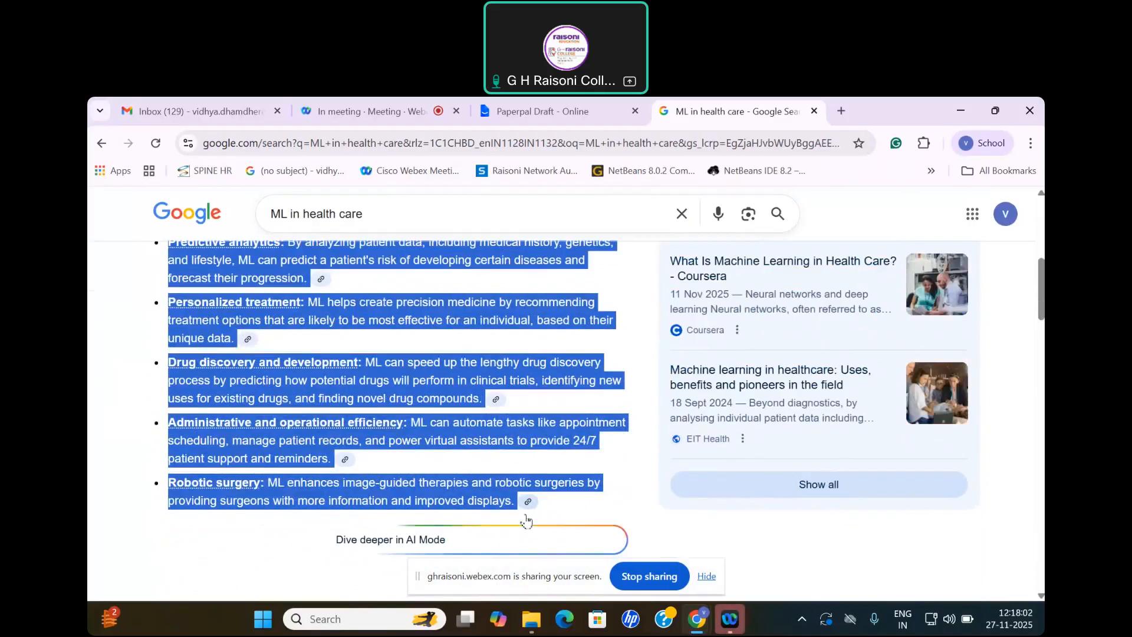
pyautogui.click(543, 111)
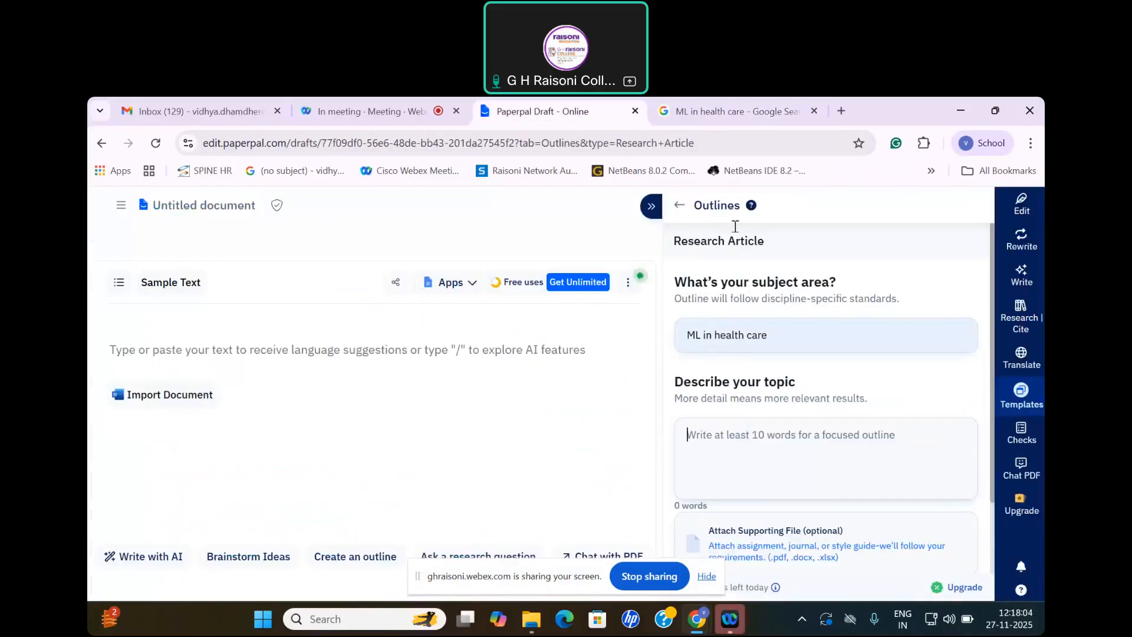
pyautogui.click(719, 445)
pyautogui.hotkey('ctrl', 'v')
# Step: Generate the Research Article outline without a supporting file and insert it into the document
pyautogui.scroll(-1, 796, 431)
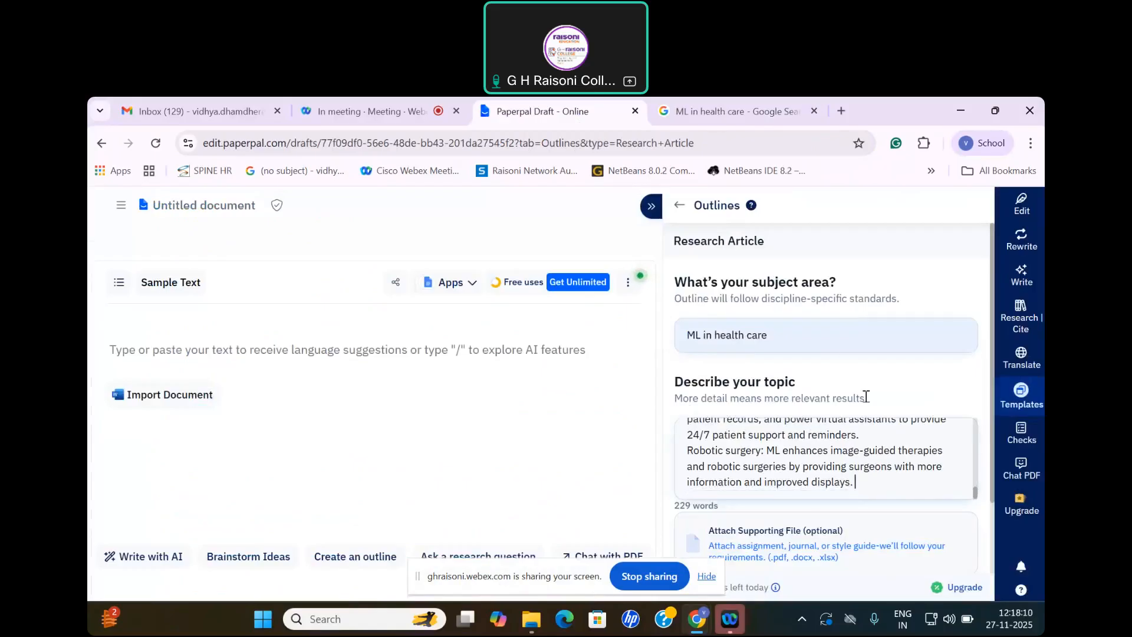
pyautogui.scroll(-2, 852, 432)
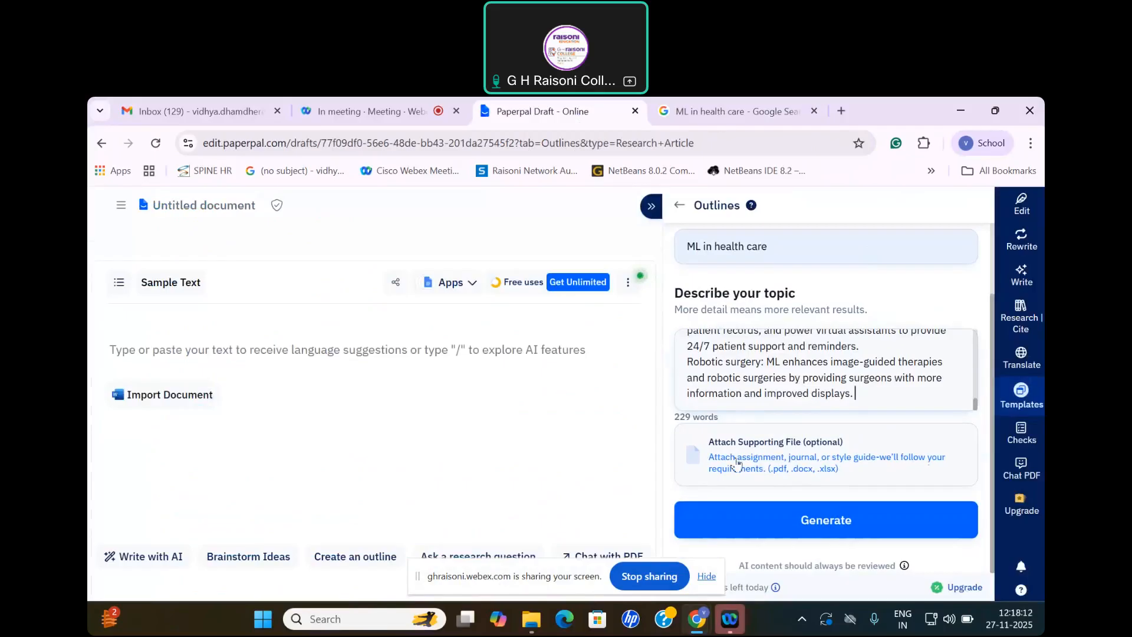
pyautogui.click(840, 520)
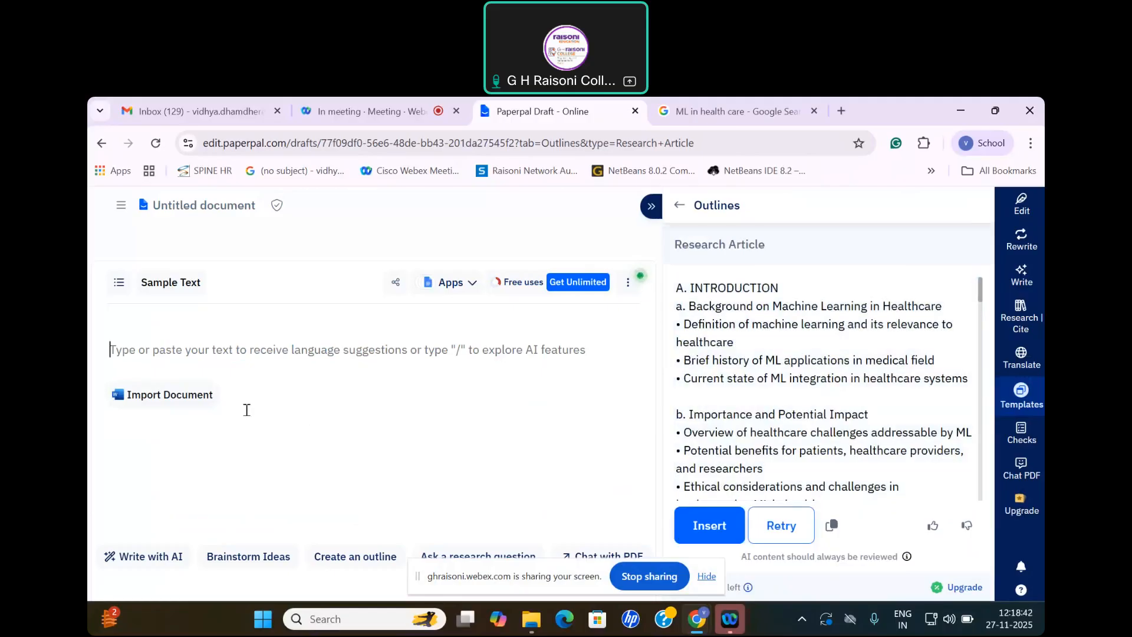
pyautogui.click(709, 526)
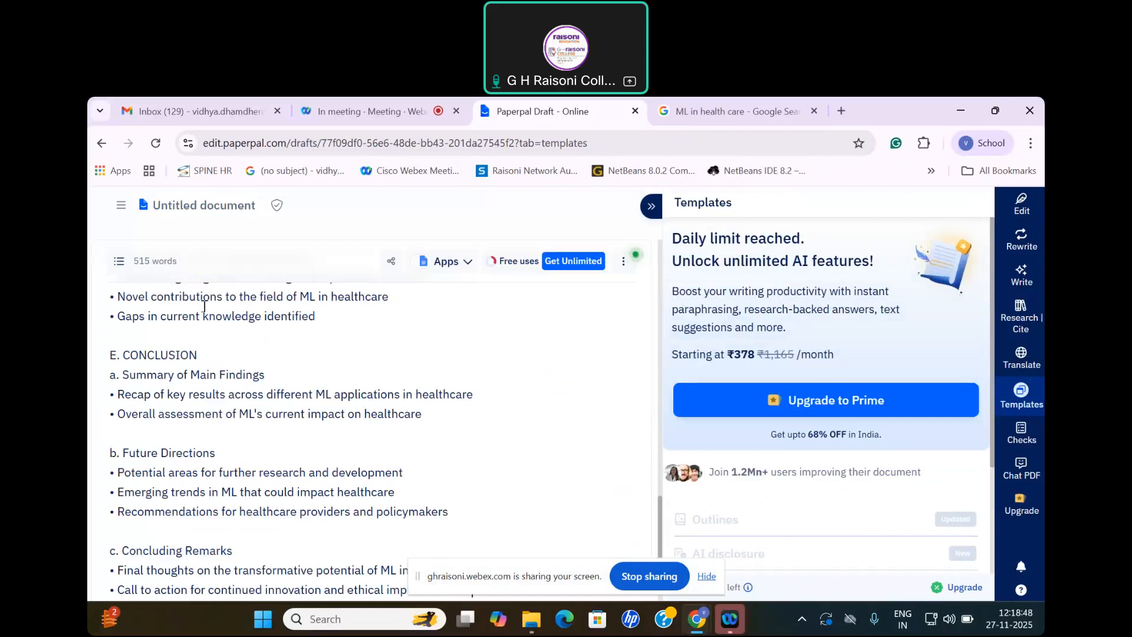
pyautogui.scroll(15, 247, 358)
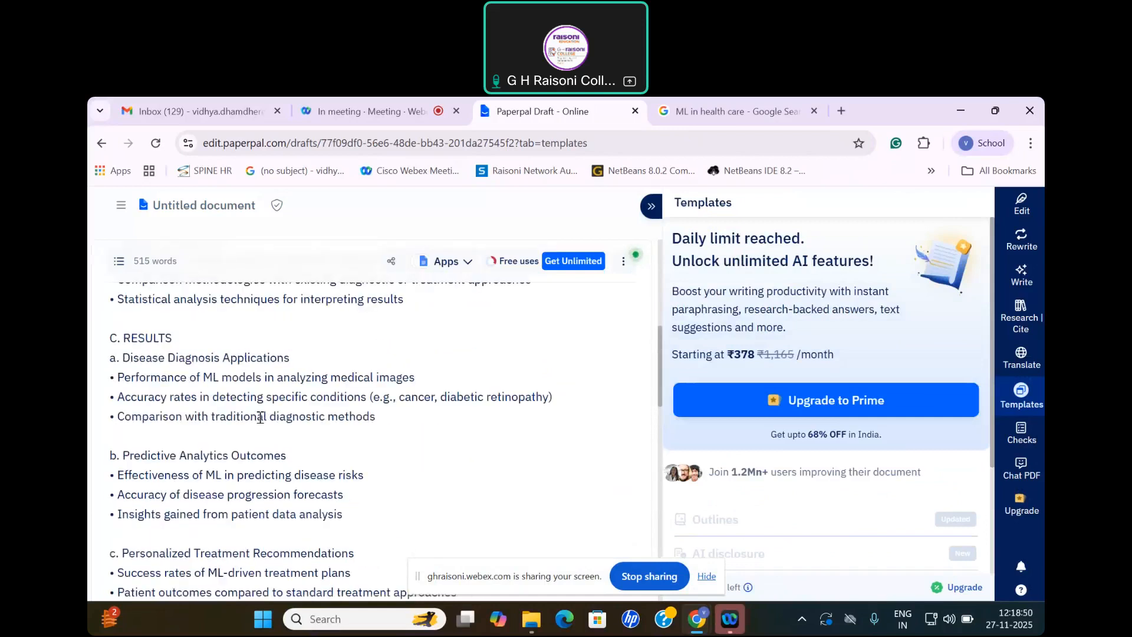
pyautogui.scroll(10, 260, 417)
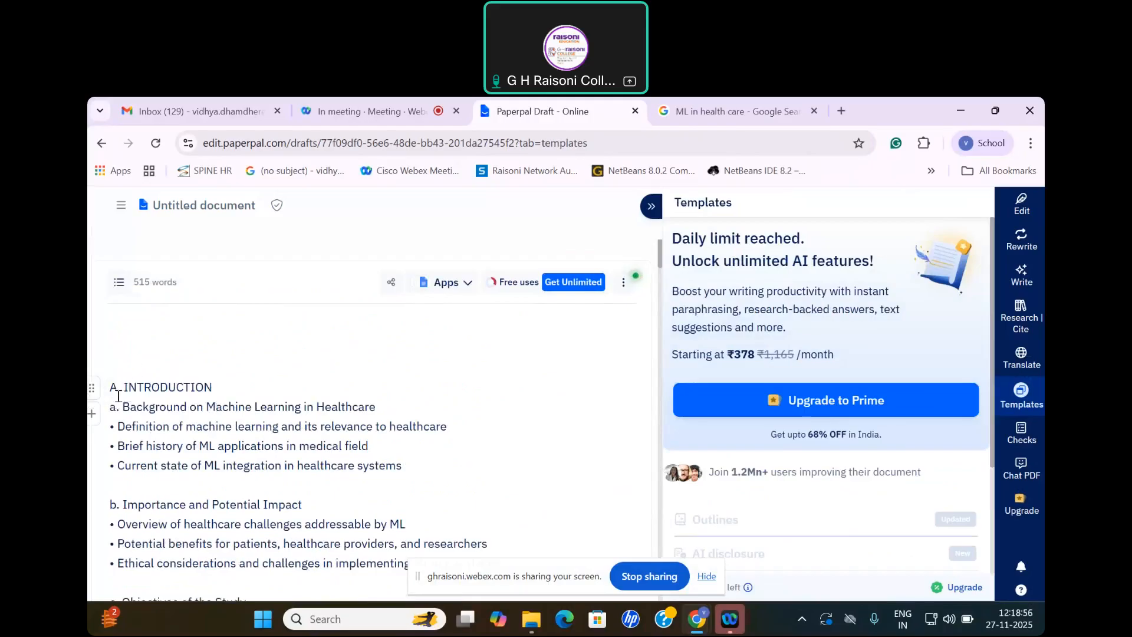
pyautogui.moveTo(123, 389); pyautogui.dragTo(223, 385)
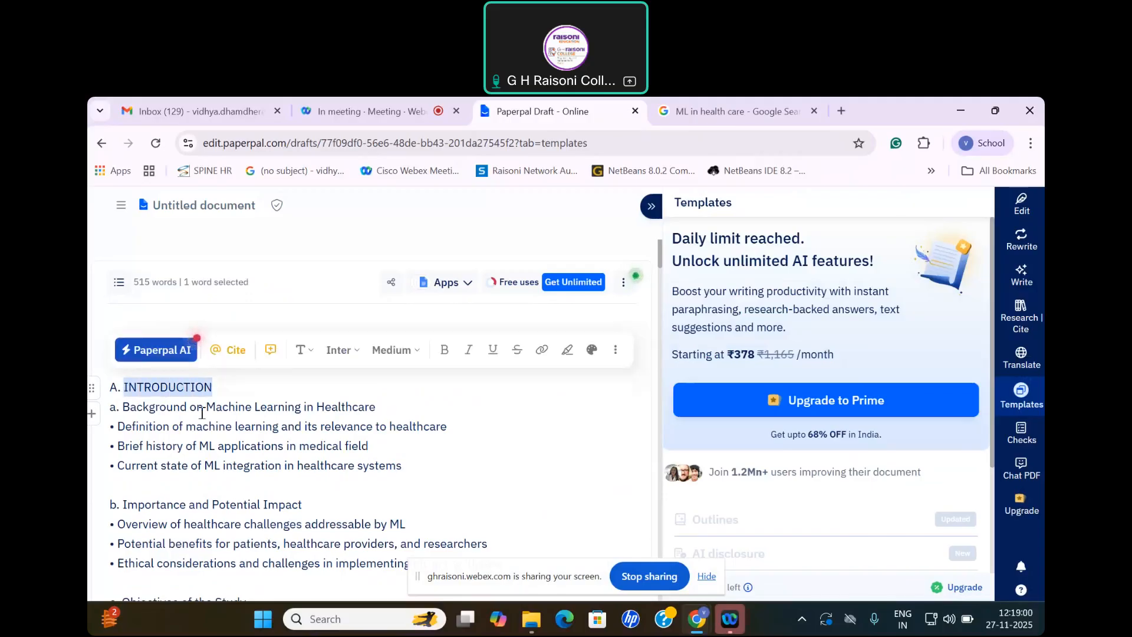
pyautogui.moveTo(127, 387); pyautogui.dragTo(284, 407)
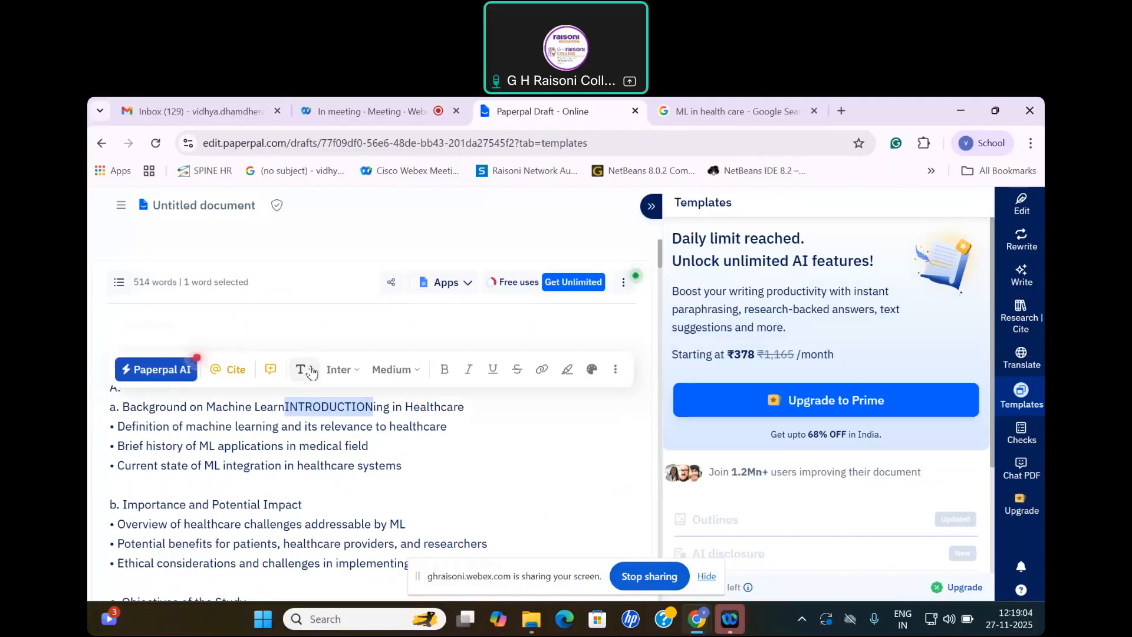
pyautogui.click(494, 425)
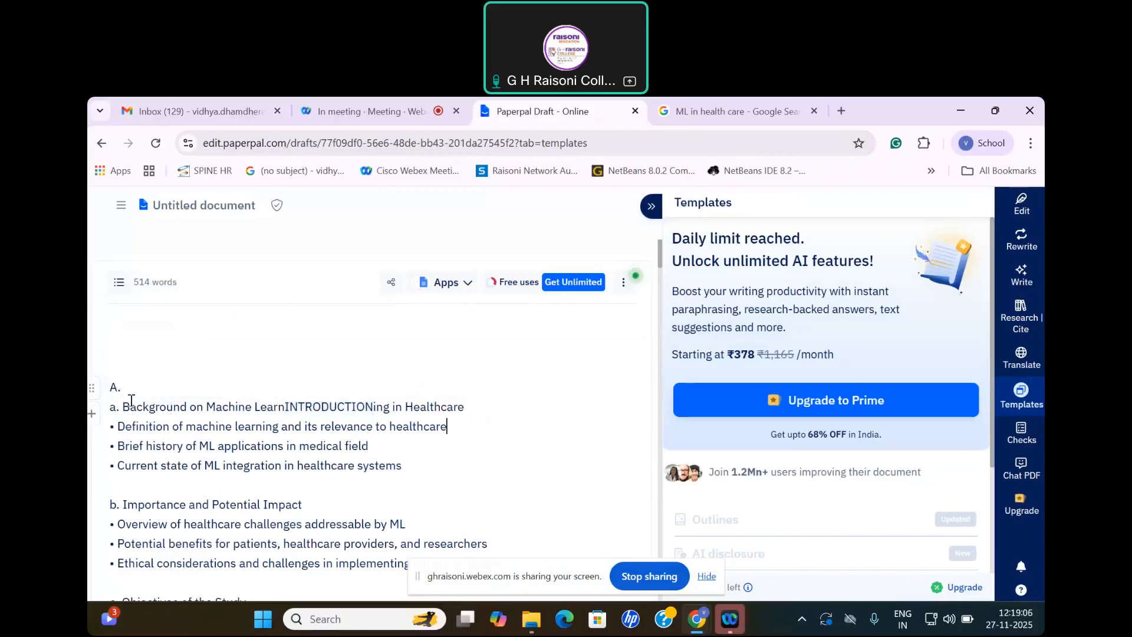
pyautogui.moveTo(285, 407); pyautogui.dragTo(372, 411)
pyautogui.hotkey('ctrl', 'c')
pyautogui.press('BackSpace')
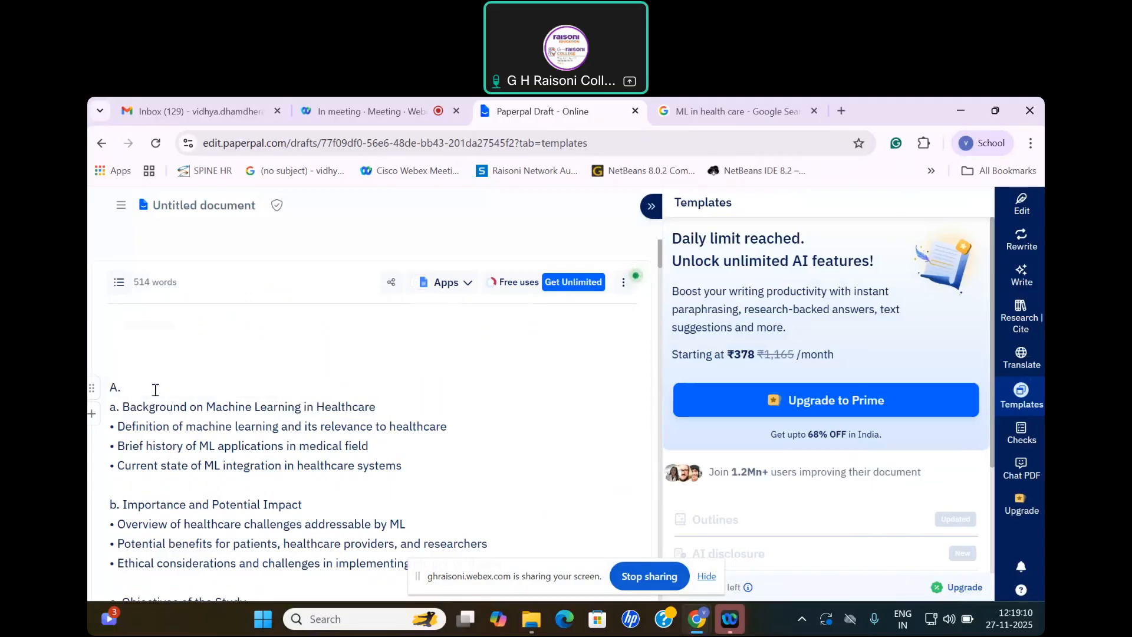
pyautogui.hotkey('ctrl', 'v')
# Step: Select the INTRODUCTION heading with its Background subheading and check what the Write and Rewrite tools offer for it
pyautogui.moveTo(124, 387); pyautogui.dragTo(345, 400)
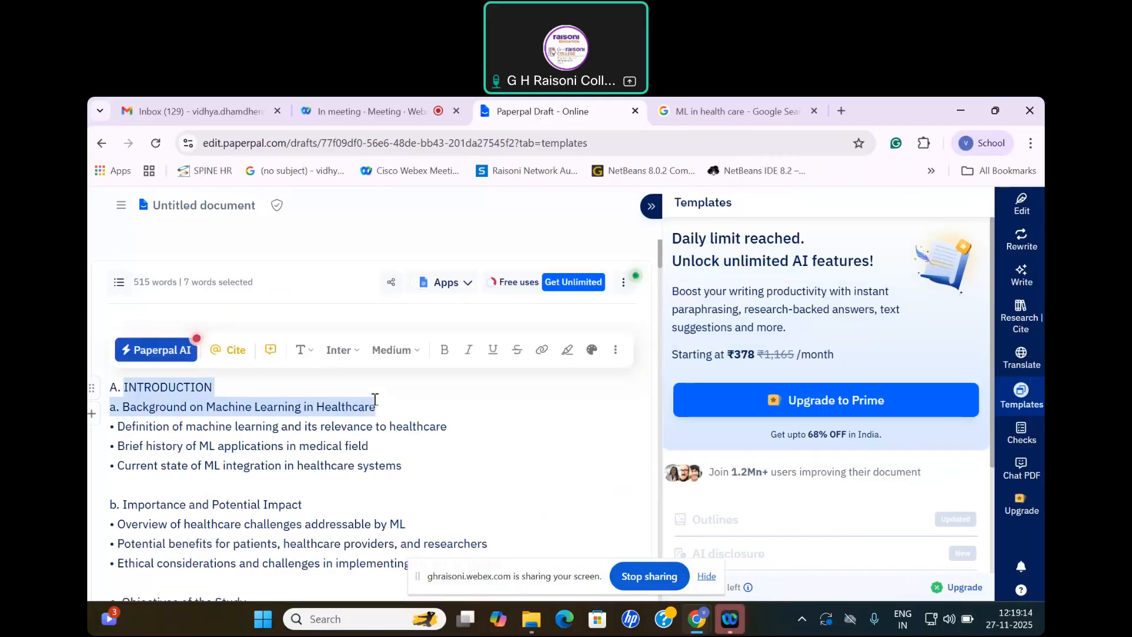
pyautogui.click(1019, 272)
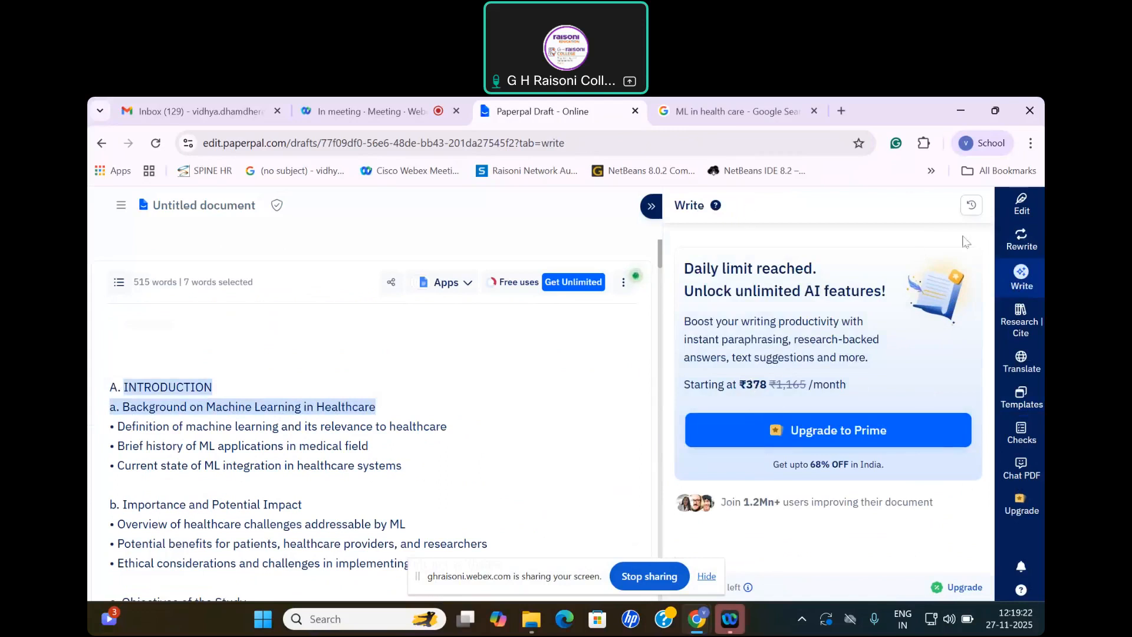
pyautogui.click(1021, 250)
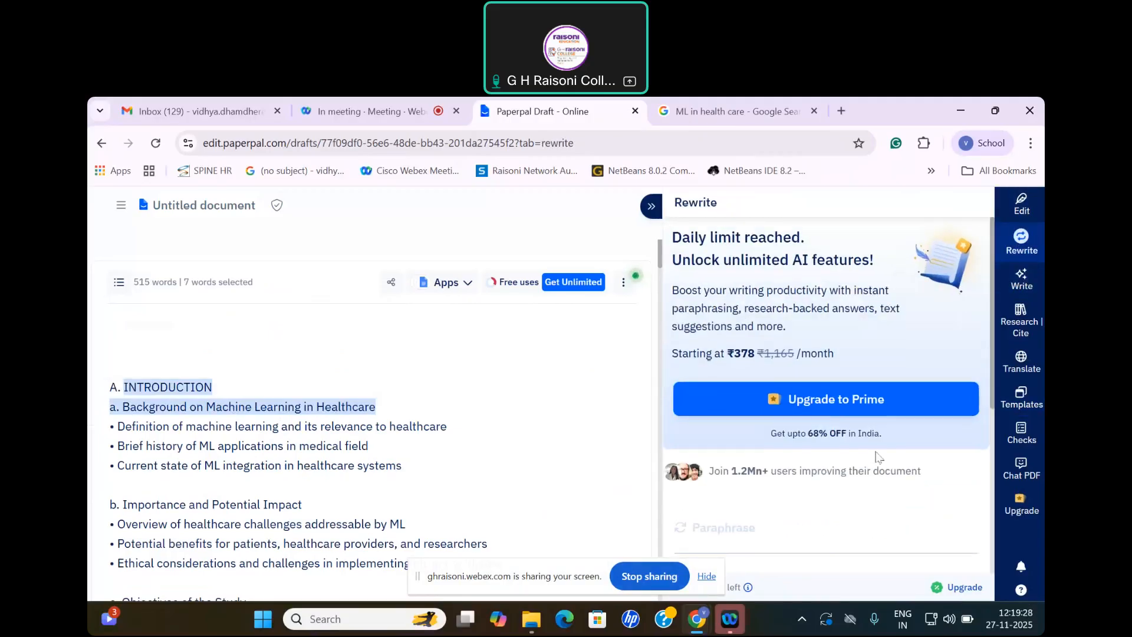
pyautogui.scroll(-4, 833, 436)
pyautogui.scroll(2, 738, 365)
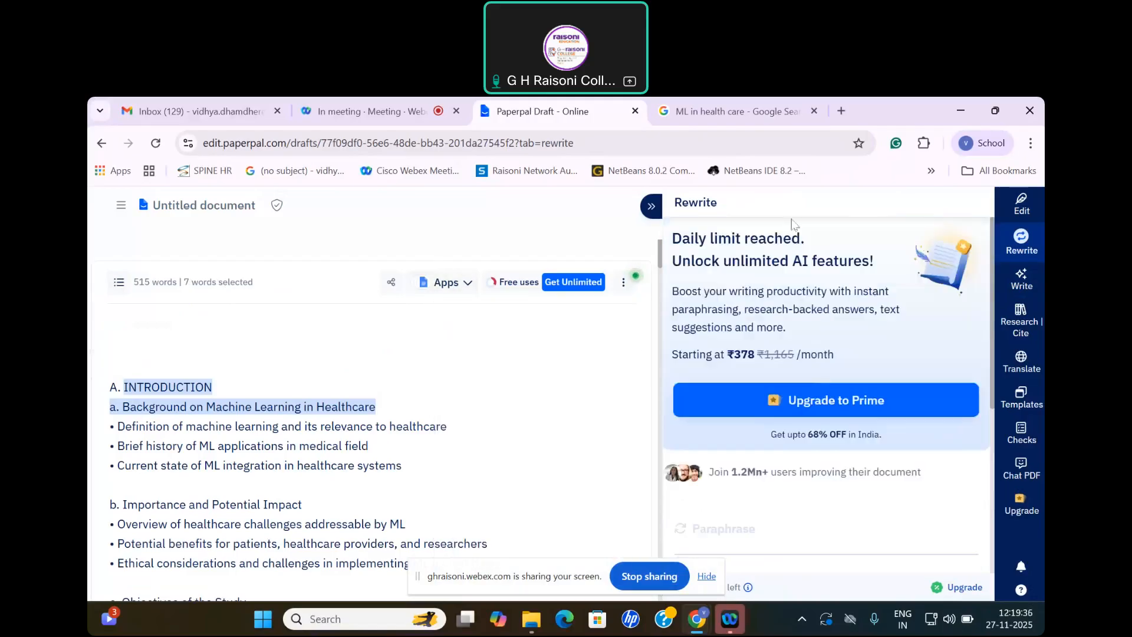
pyautogui.click(1021, 282)
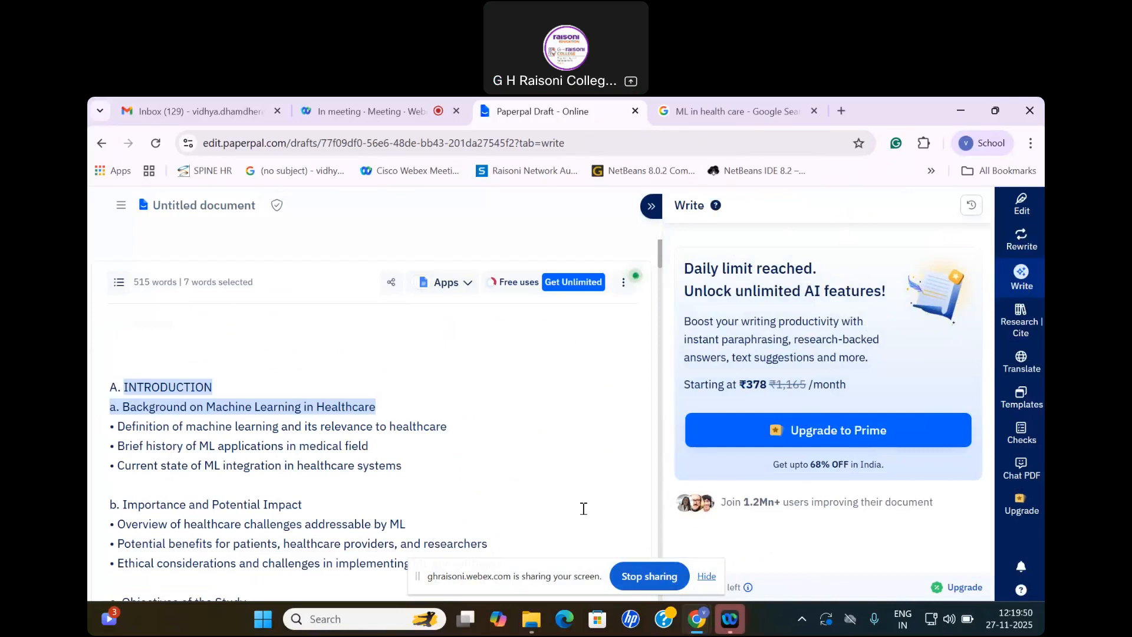
# Step: Review the inserted outline's sections from Introduction through Methodology to the Results subsections
pyautogui.scroll(-10, 467, 447)
pyautogui.scroll(-5, 349, 458)
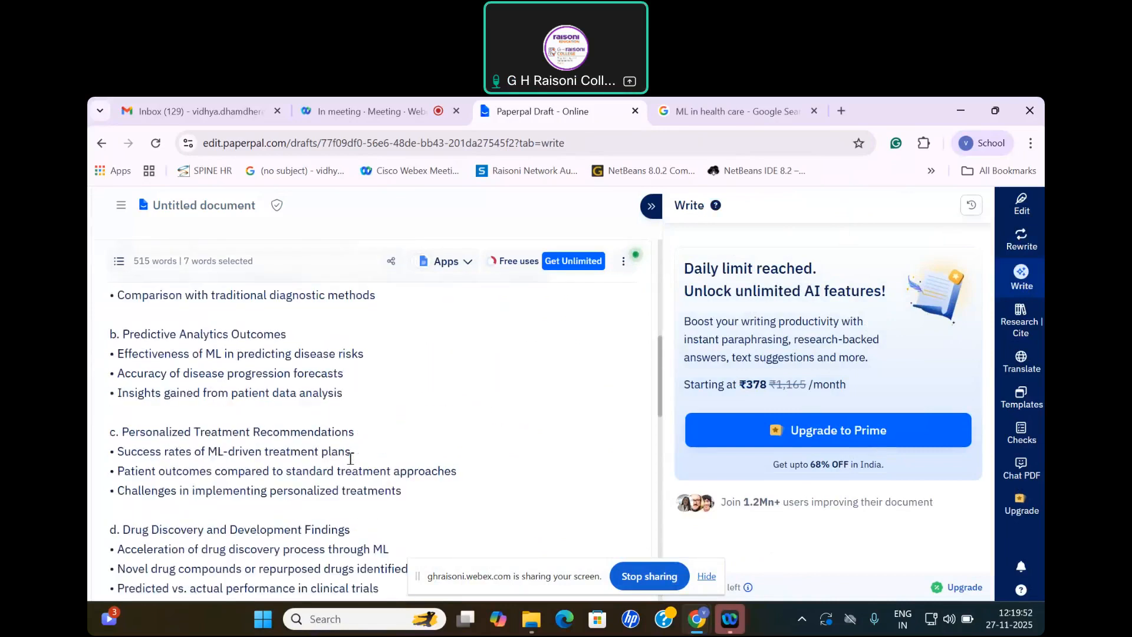
pyautogui.scroll(8, 223, 427)
pyautogui.scroll(5, 223, 424)
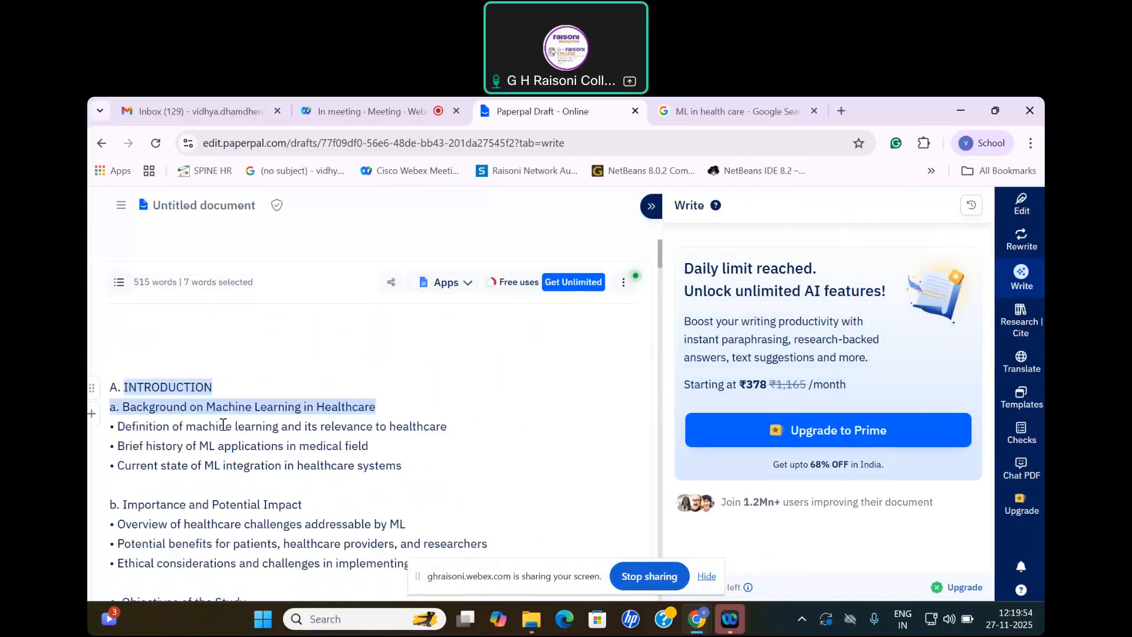
pyautogui.scroll(-3, 227, 474)
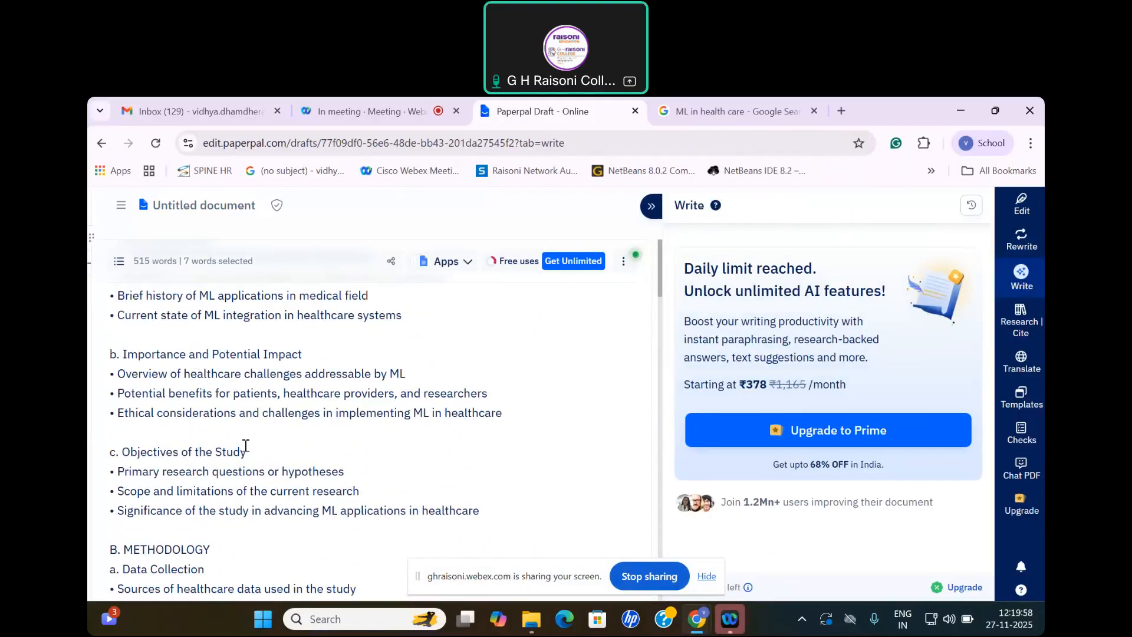
pyautogui.scroll(-1, 246, 445)
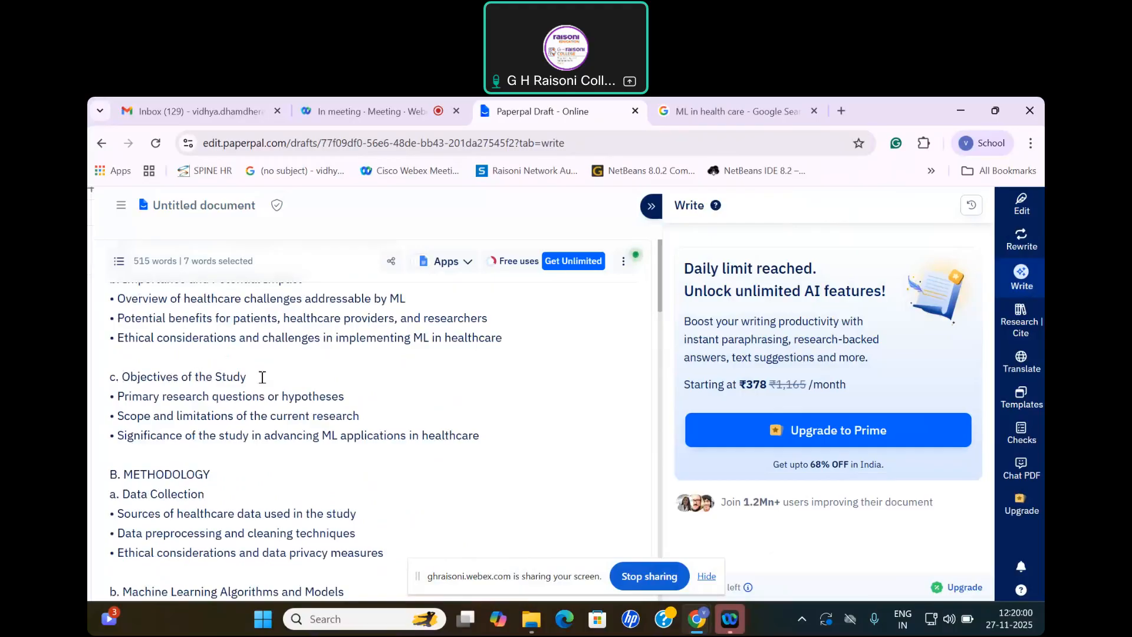
pyautogui.scroll(-1, 272, 380)
pyautogui.scroll(-2, 334, 410)
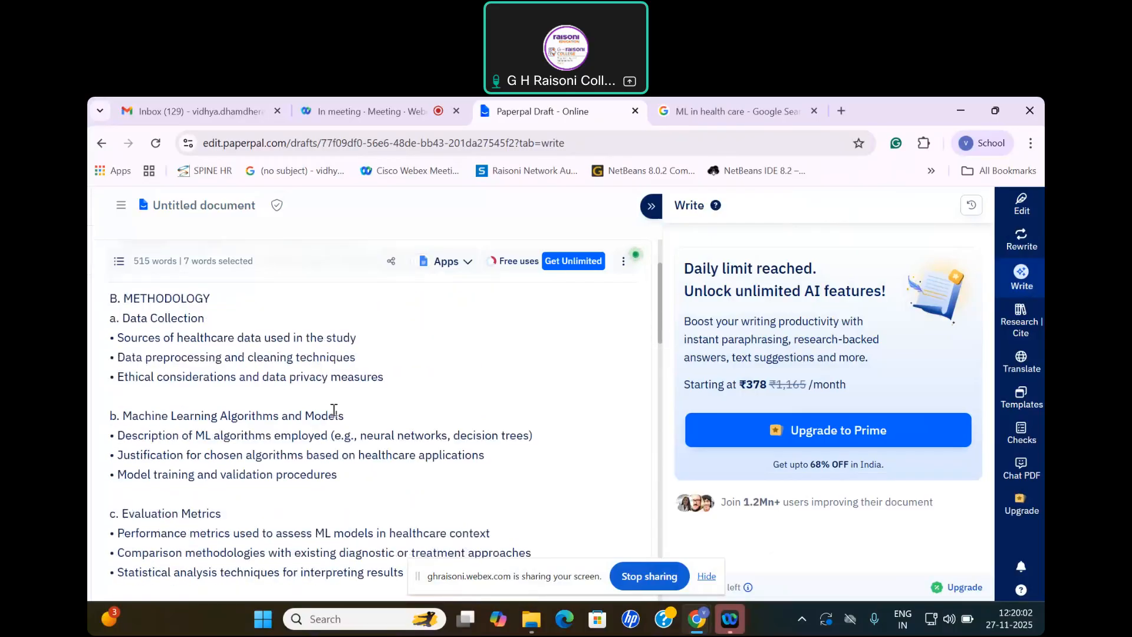
pyautogui.scroll(-1, 330, 378)
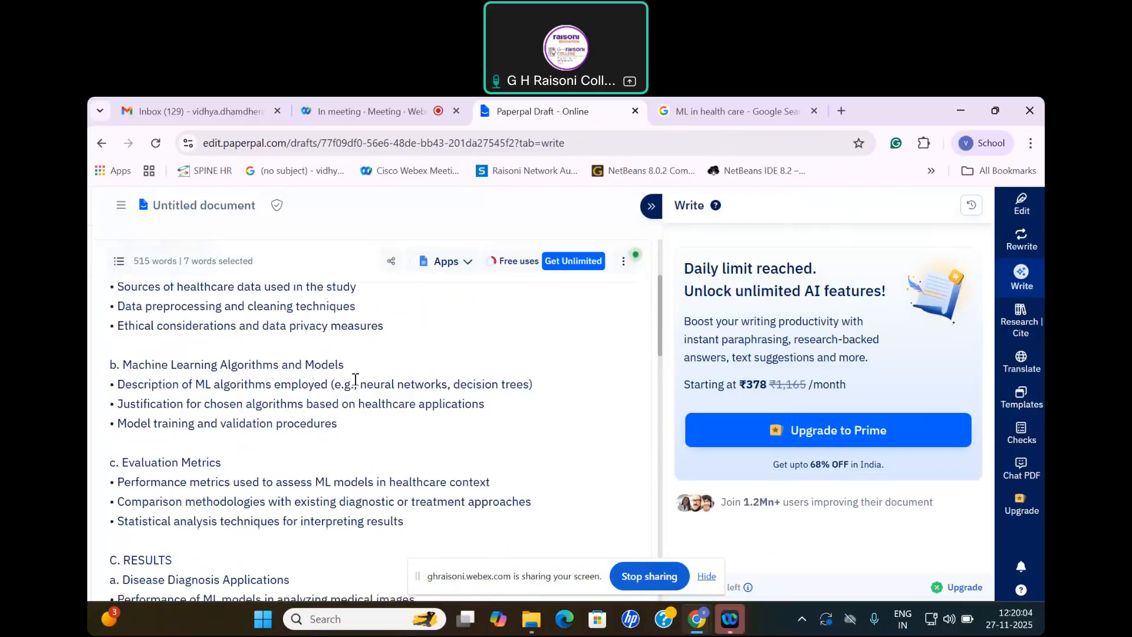
pyautogui.scroll(-12, 123, 472)
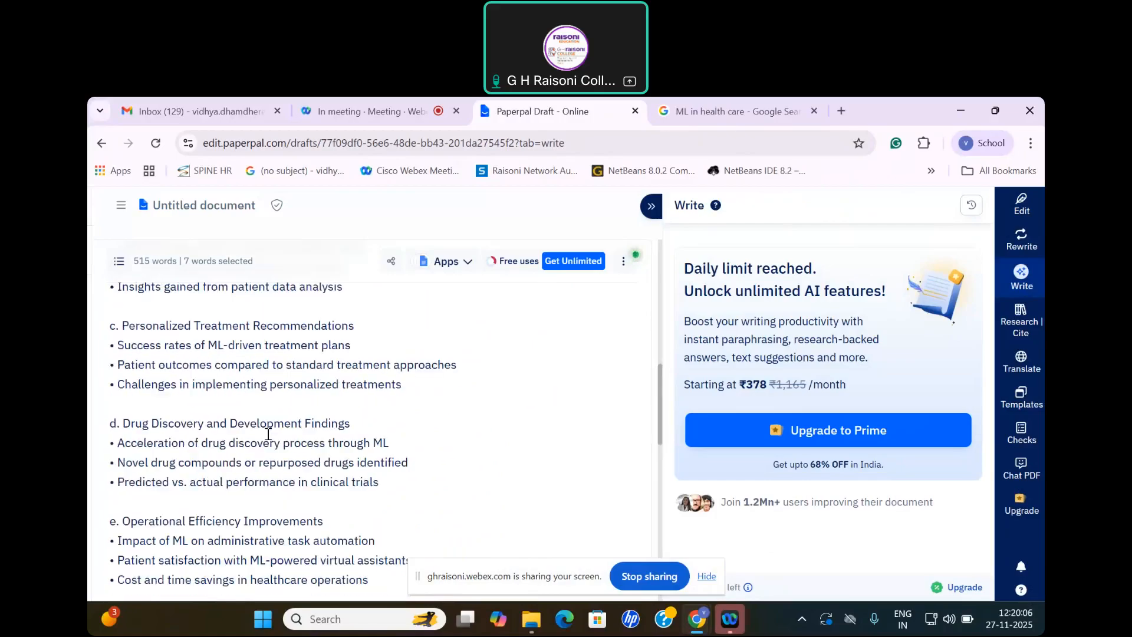
# Step: Review the rest of the outline, from the remaining Results subsections through Discussion to Conclusion
pyautogui.scroll(-4, 268, 434)
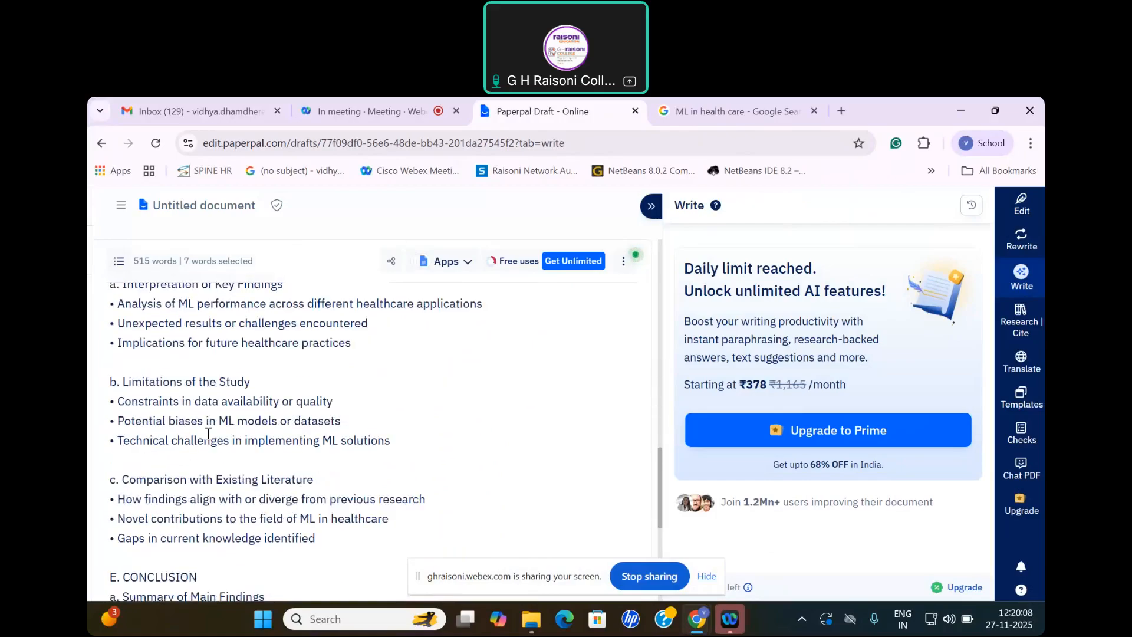
pyautogui.scroll(-2, 349, 477)
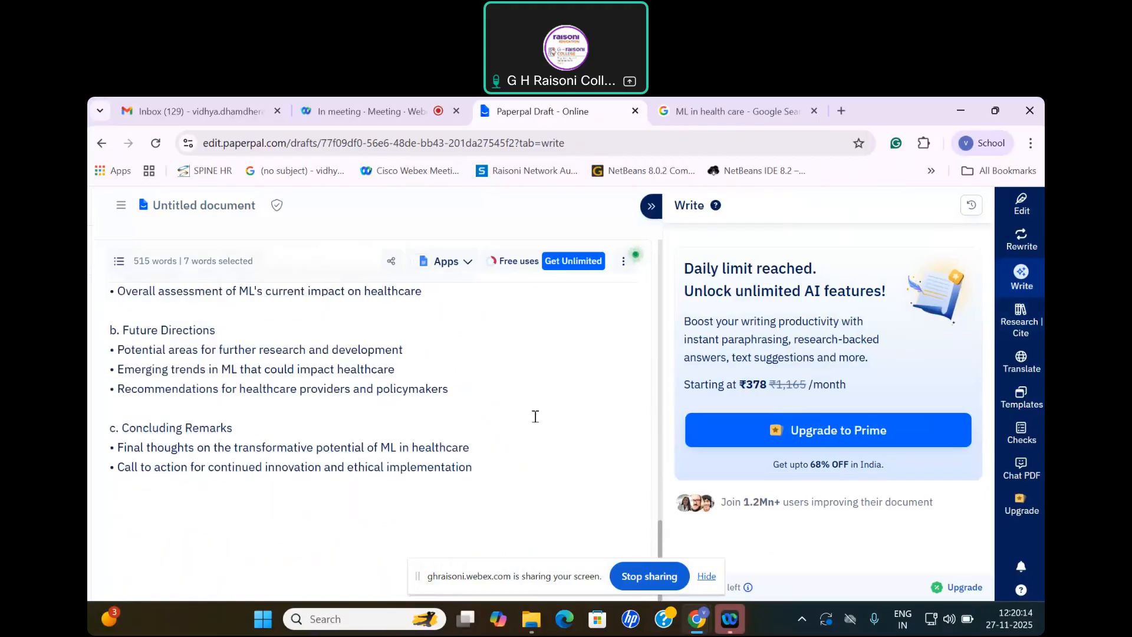
pyautogui.scroll(6, 422, 379)
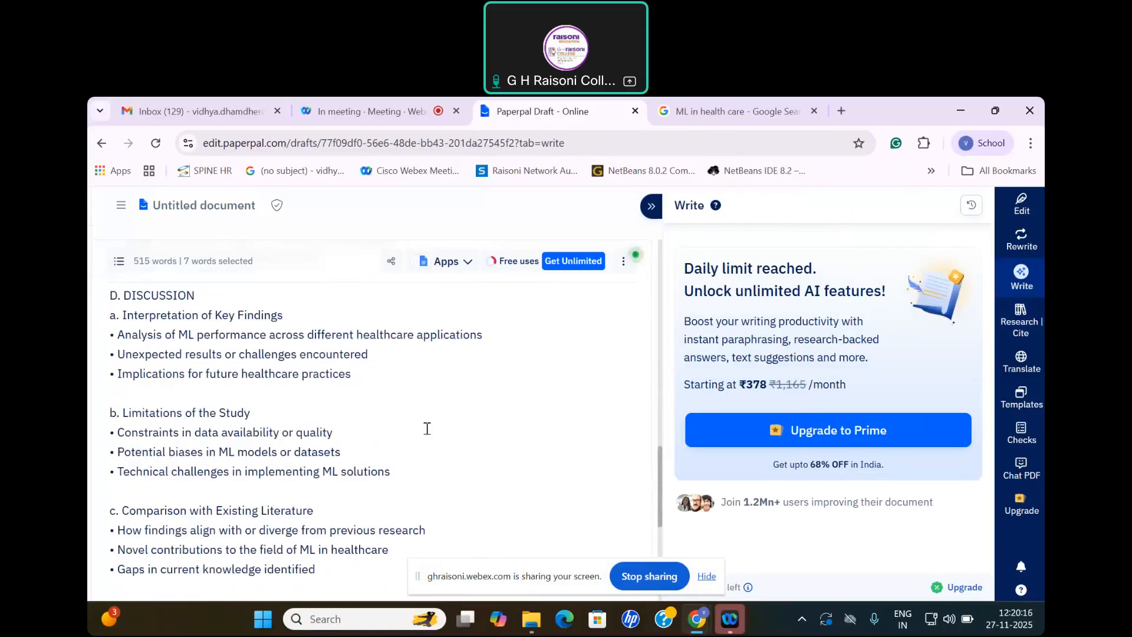
# Step: Ask Research & Cite about "INTRODUCTION Background on Machine Learning in Healthcare", pasting the copied headings and removing the "a." label before searching
pyautogui.click(1020, 318)
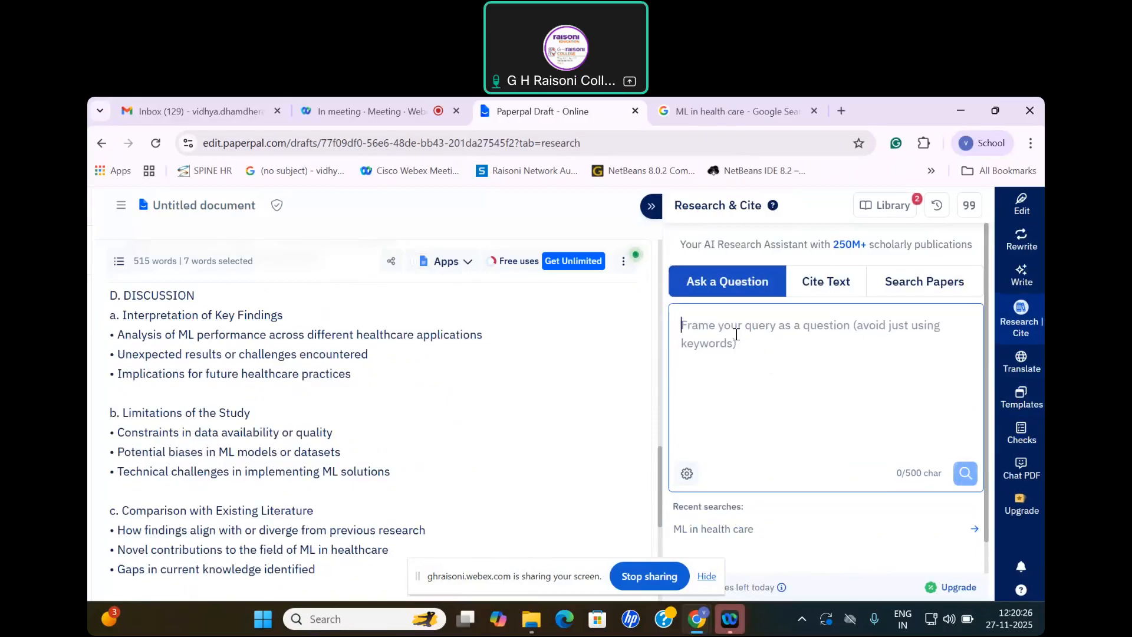
pyautogui.write('INTRODUCTION a. Background on Machine Learning in Healthcare')
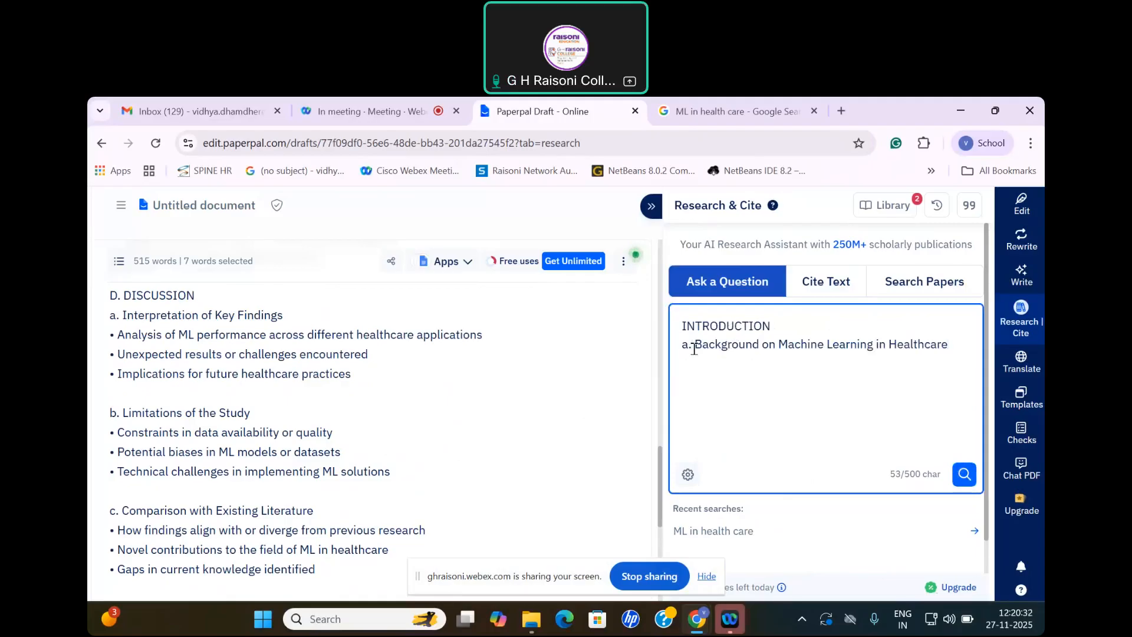
pyautogui.press('BackSpace')
pyautogui.press('BackSpace')
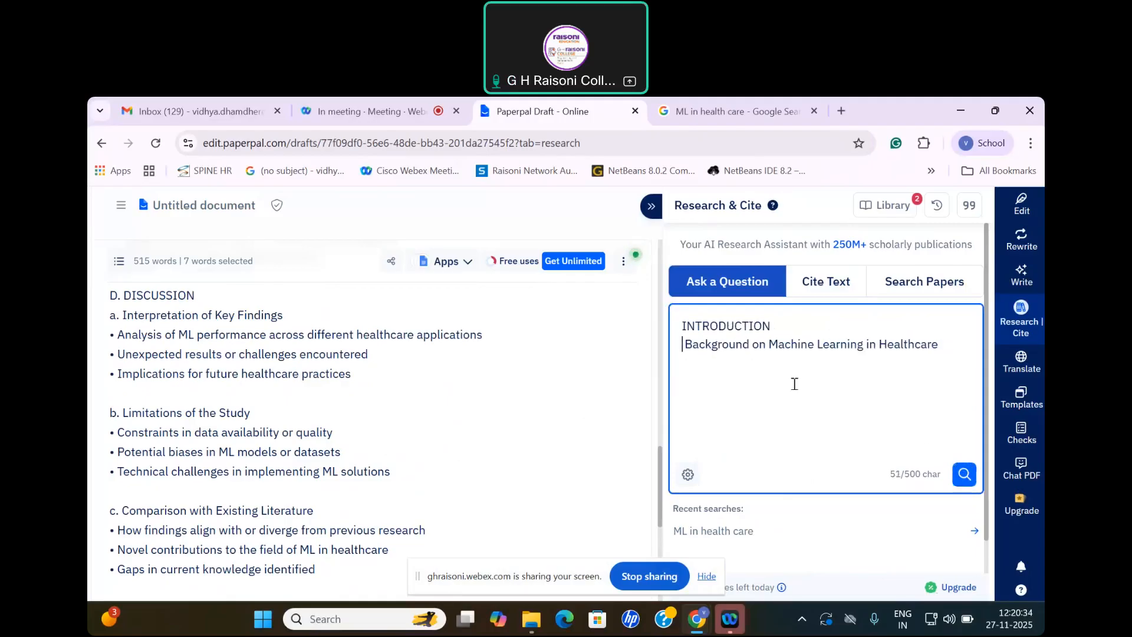
pyautogui.click(965, 474)
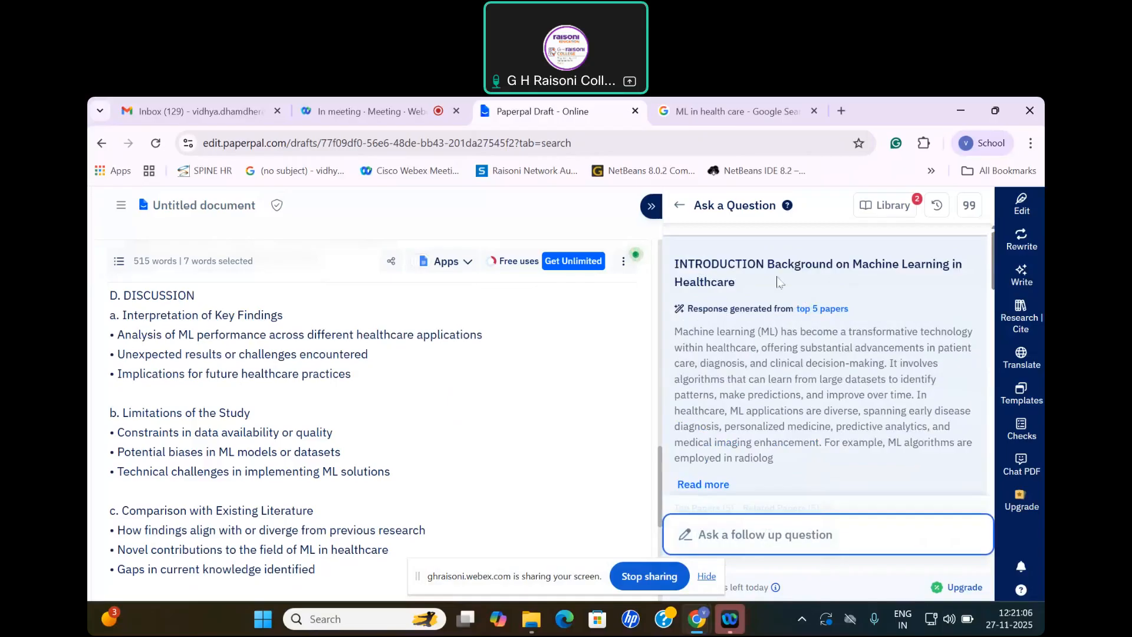
# Step: Examine the generated answer on machine learning in healthcare and the top papers it is based on
pyautogui.scroll(-1, 772, 329)
pyautogui.scroll(1, 773, 334)
pyautogui.scroll(-2, 836, 324)
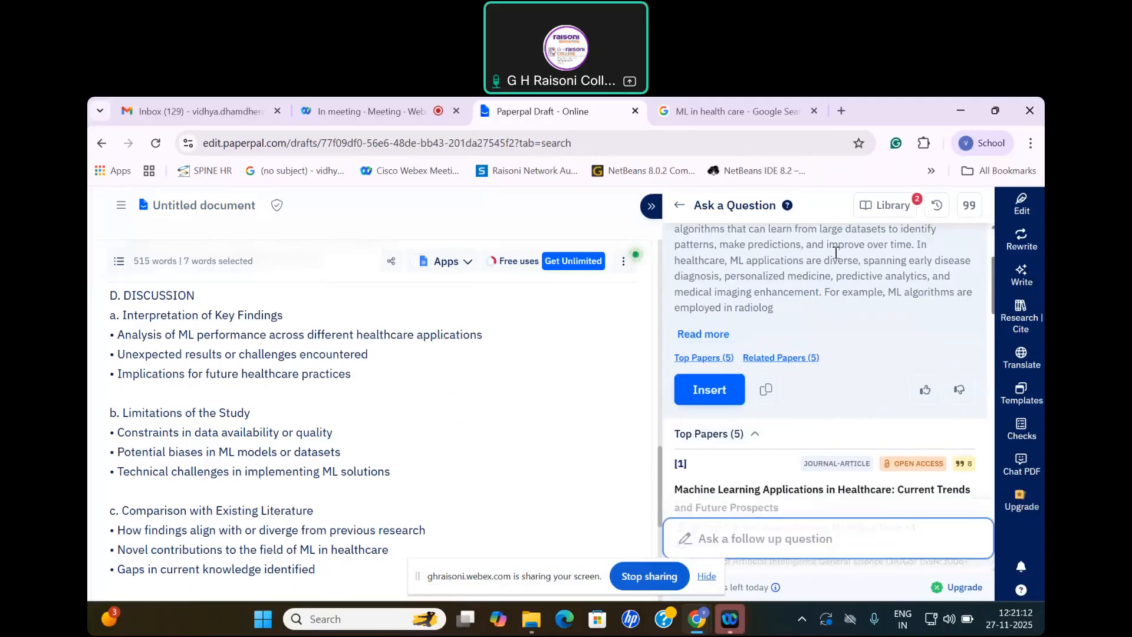
pyautogui.scroll(-1, 821, 294)
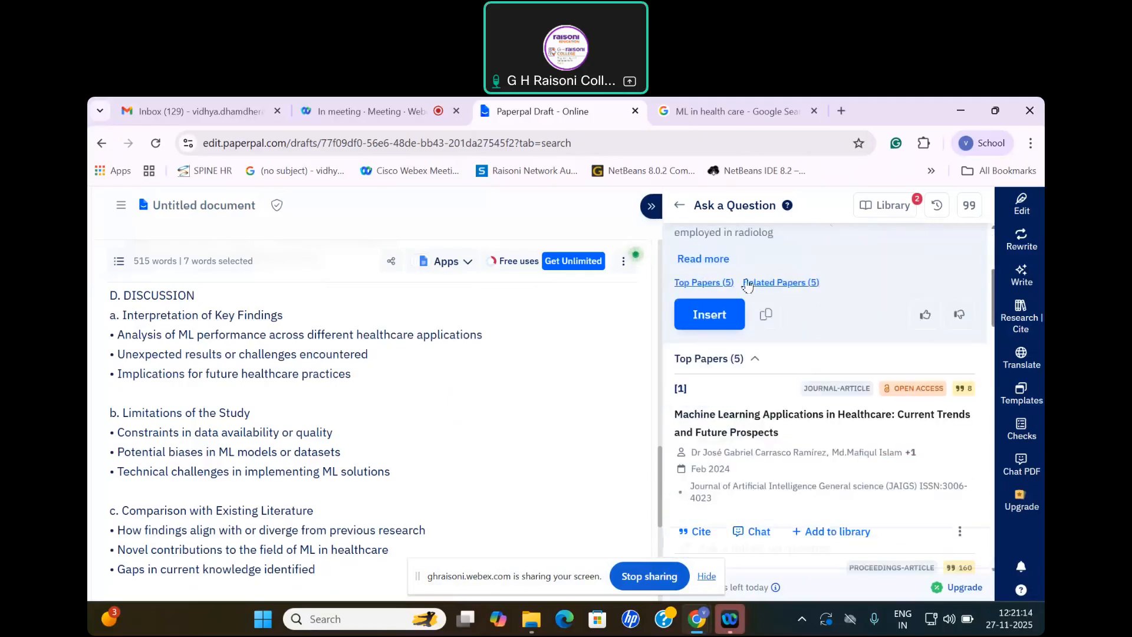
pyautogui.scroll(-1, 815, 278)
pyautogui.scroll(4, 831, 306)
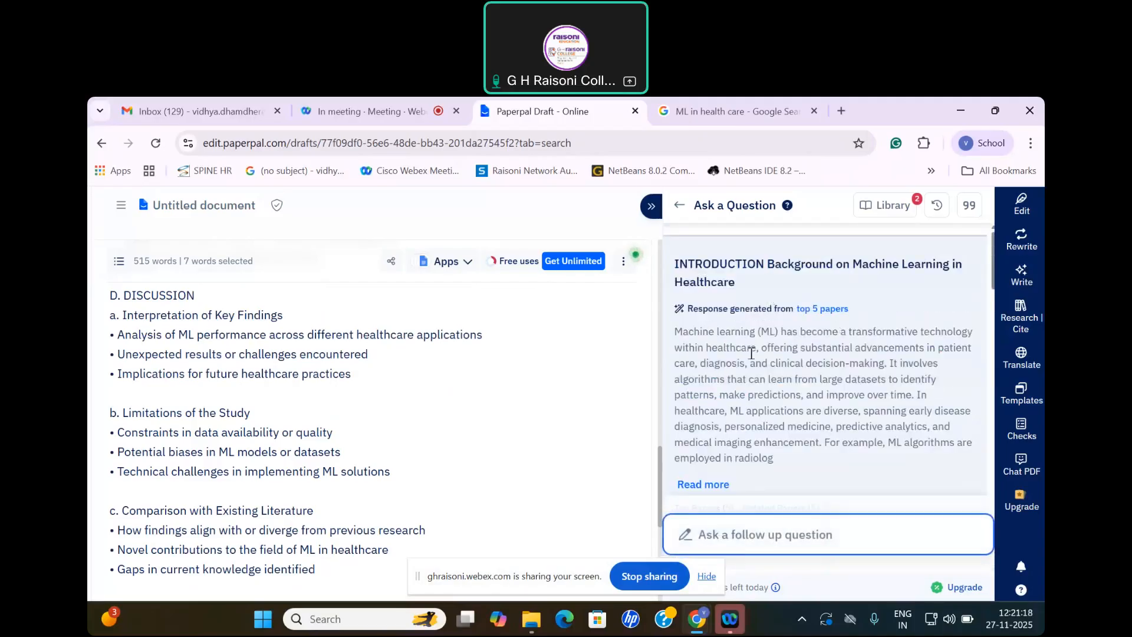
pyautogui.scroll(-2, 748, 365)
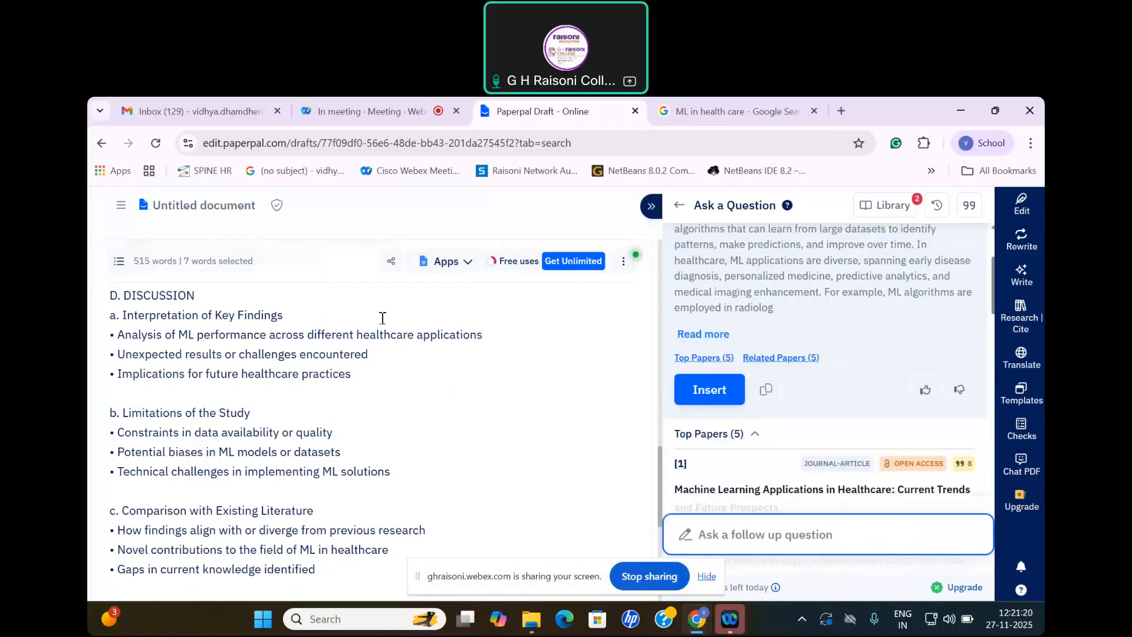
# Step: Place the cursor after the Background on Machine Learning in Healthcare subheading, insert the generated answer and check where its text and citations went
pyautogui.scroll(1, 330, 339)
pyautogui.scroll(15, 279, 384)
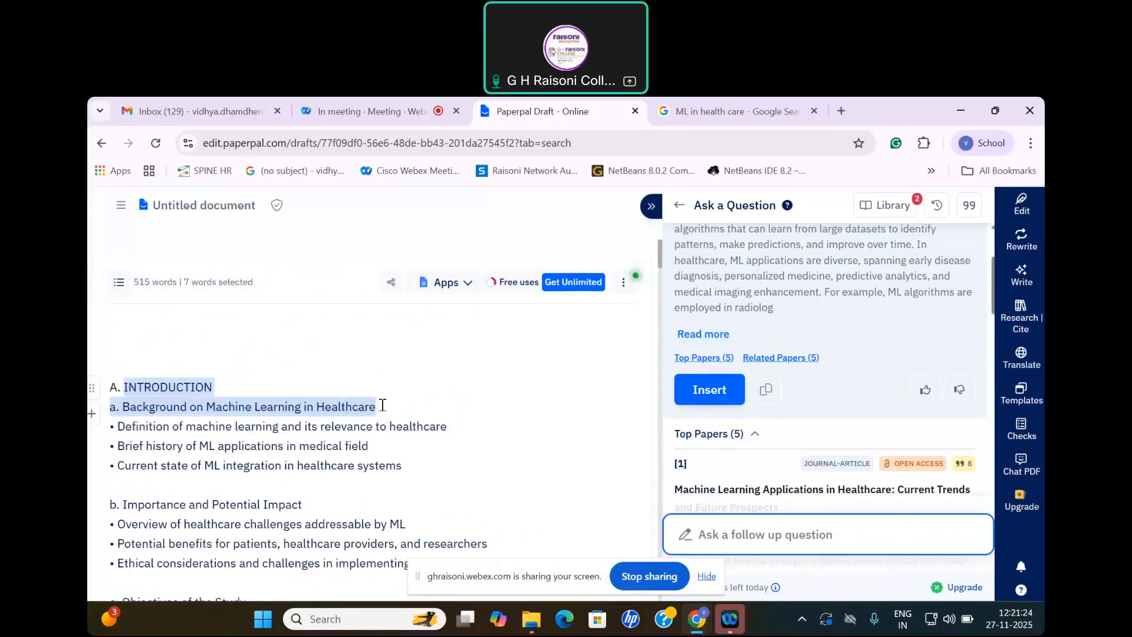
pyautogui.click(380, 404)
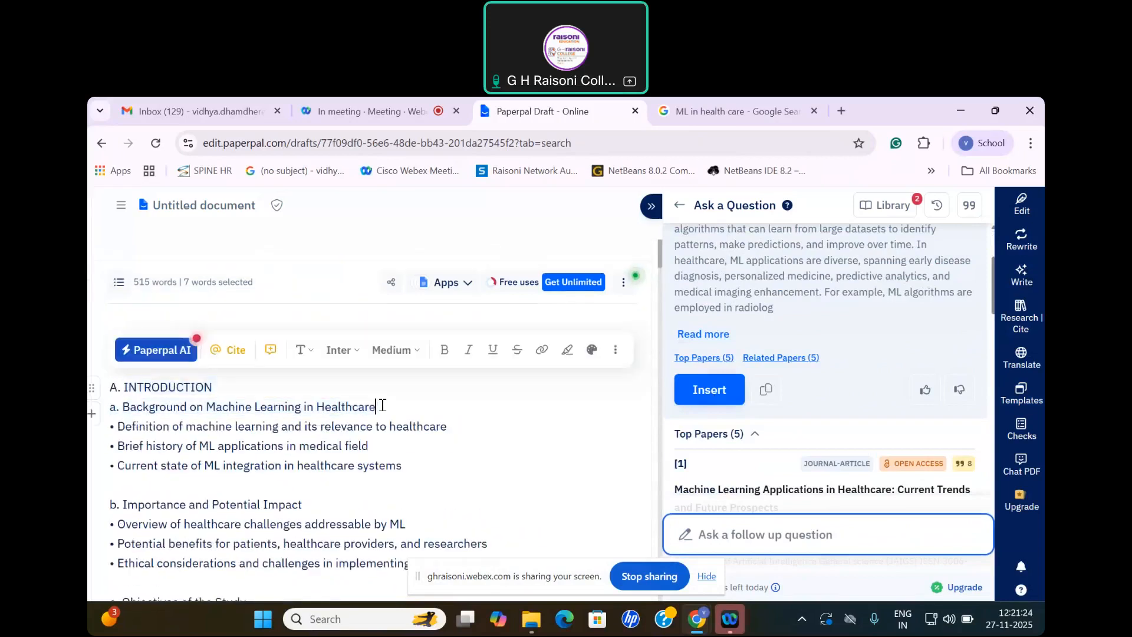
pyautogui.click(725, 401)
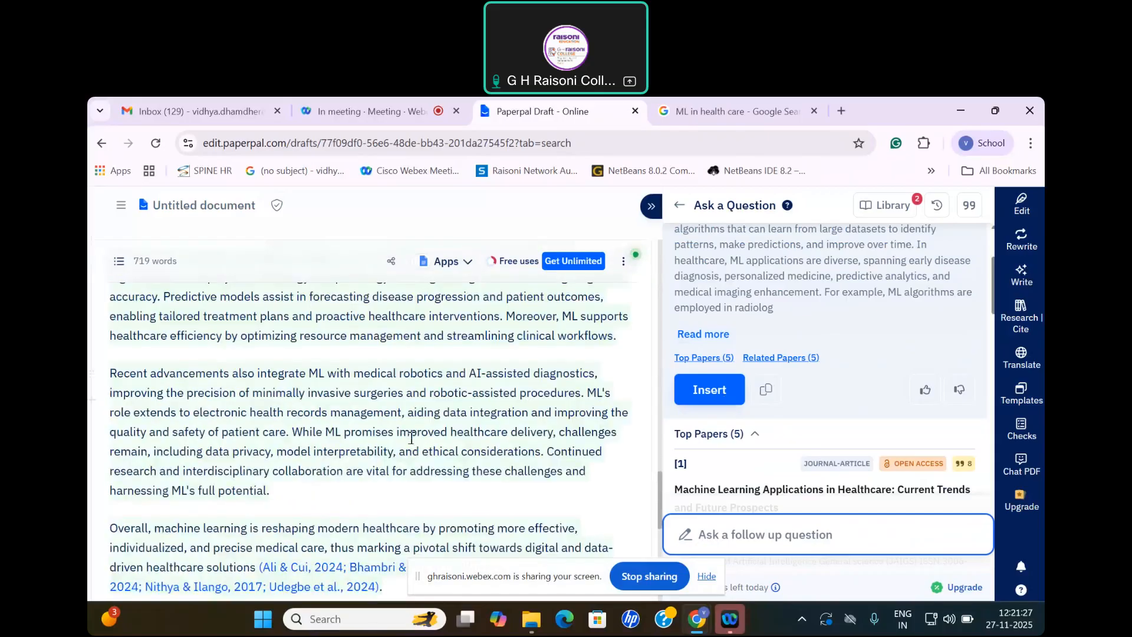
pyautogui.scroll(20, 410, 438)
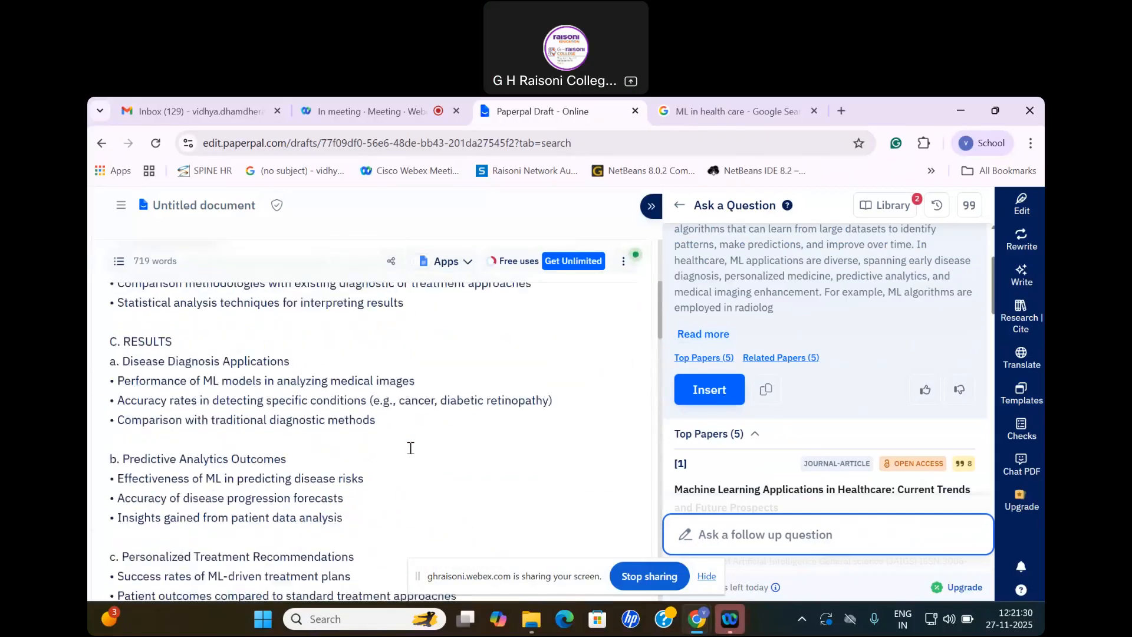
pyautogui.scroll(-20, 412, 445)
pyautogui.scroll(6, 426, 441)
pyautogui.scroll(3, 426, 441)
pyautogui.scroll(-10, 426, 441)
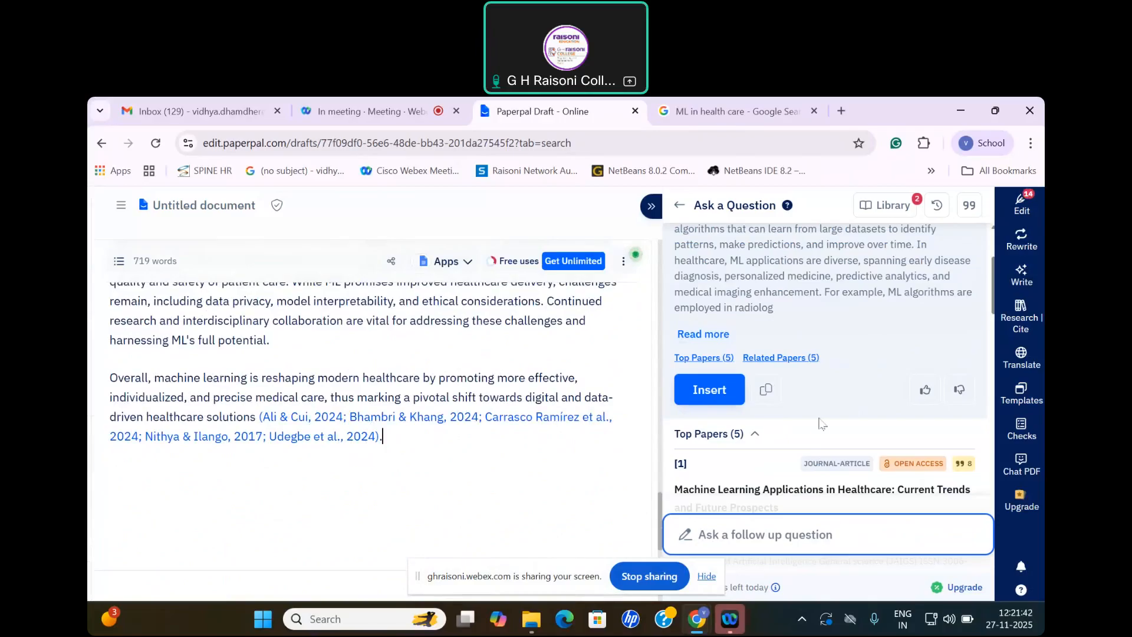
# Step: Open the details of the top paper "Machine Learning Applications in Healthcare: Current Trends and Future Prospects", read its abstract and open its full article page
pyautogui.scroll(-1, 797, 364)
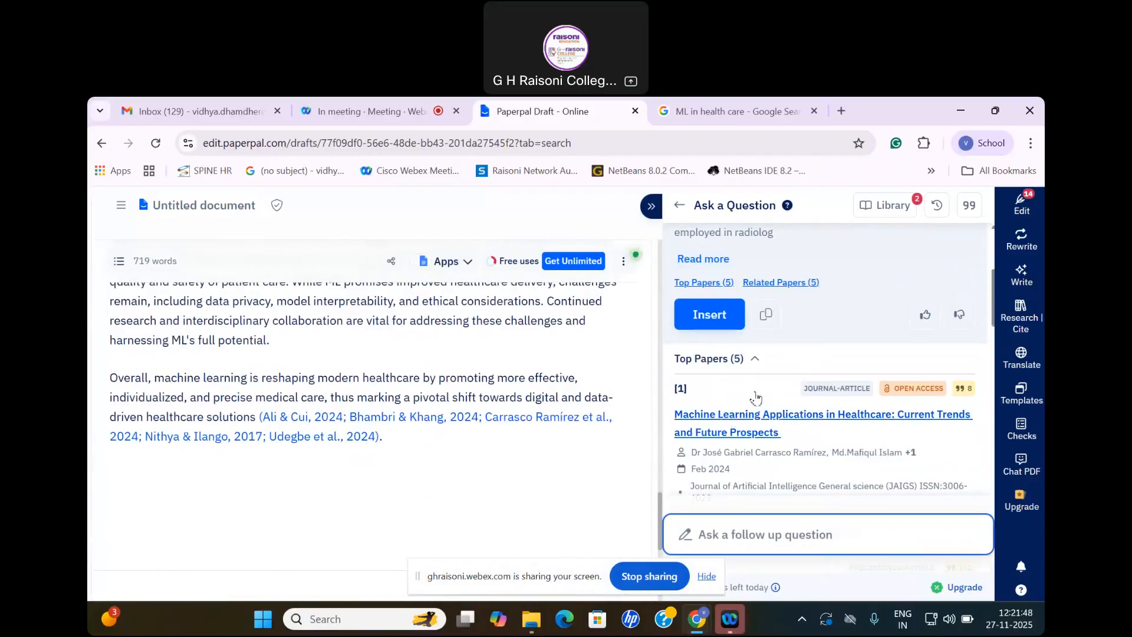
pyautogui.scroll(-1, 755, 399)
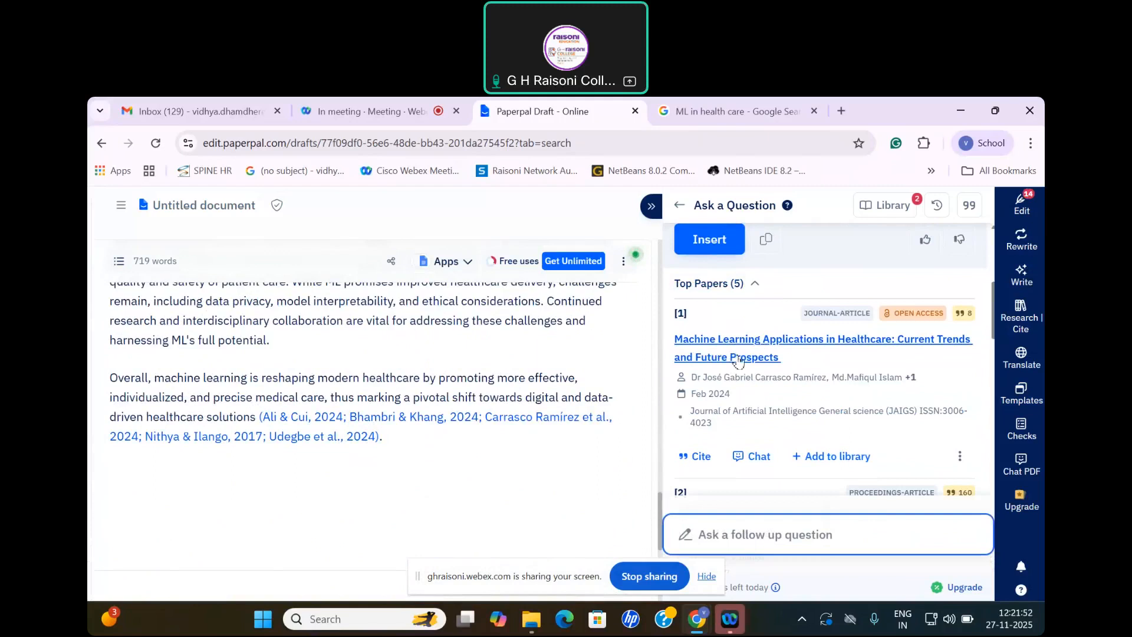
pyautogui.rightClick(740, 362)
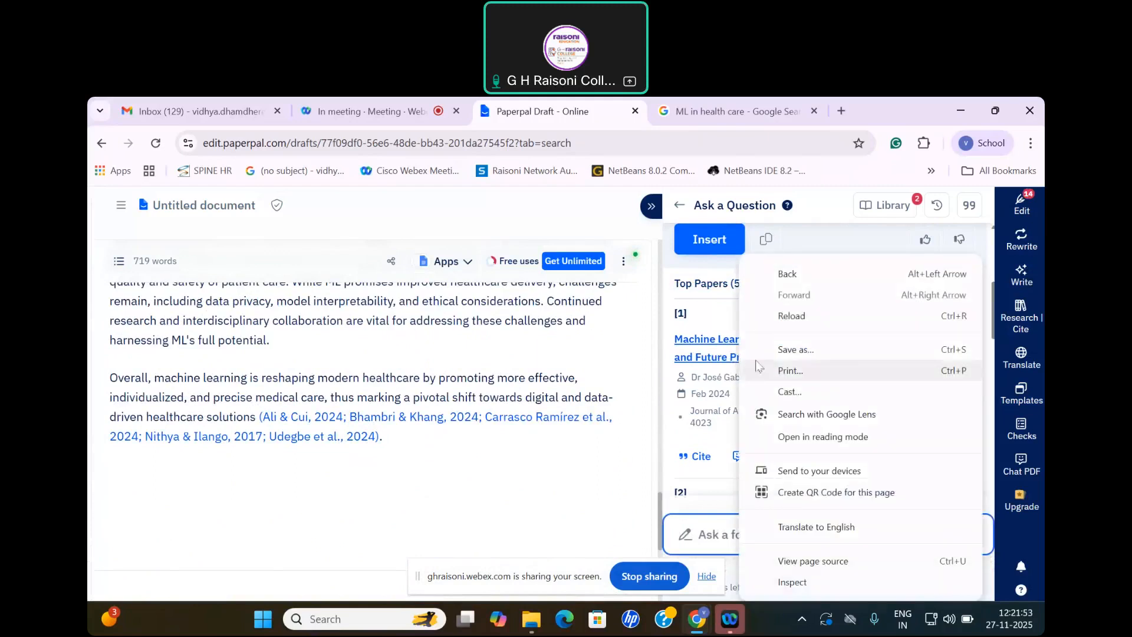
pyautogui.click(722, 360)
pyautogui.click(717, 358)
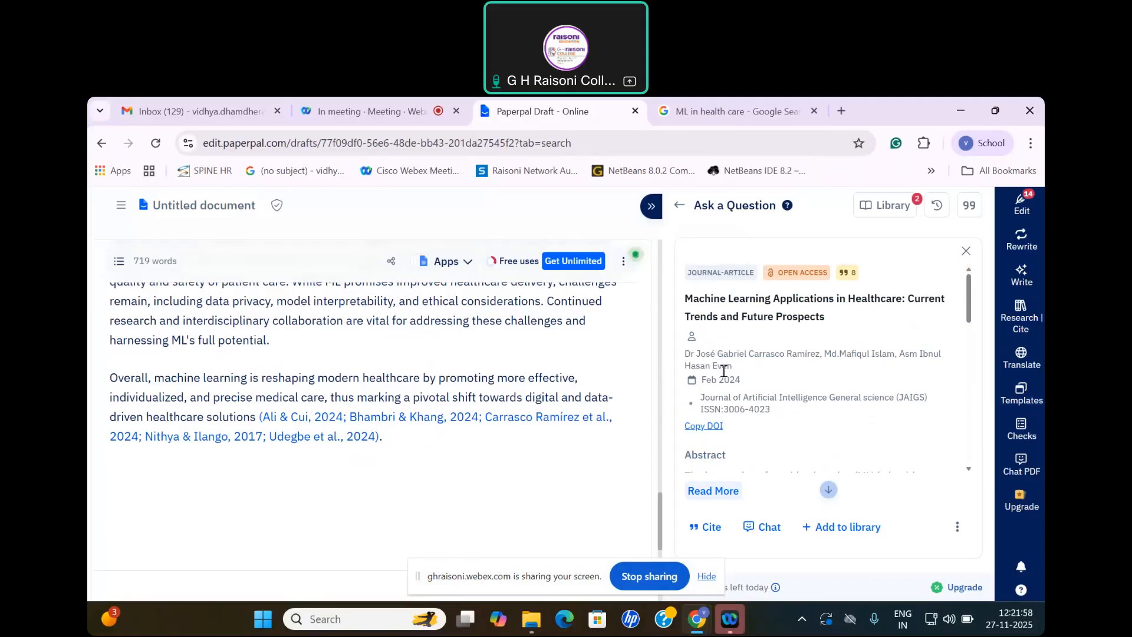
pyautogui.scroll(-5, 725, 371)
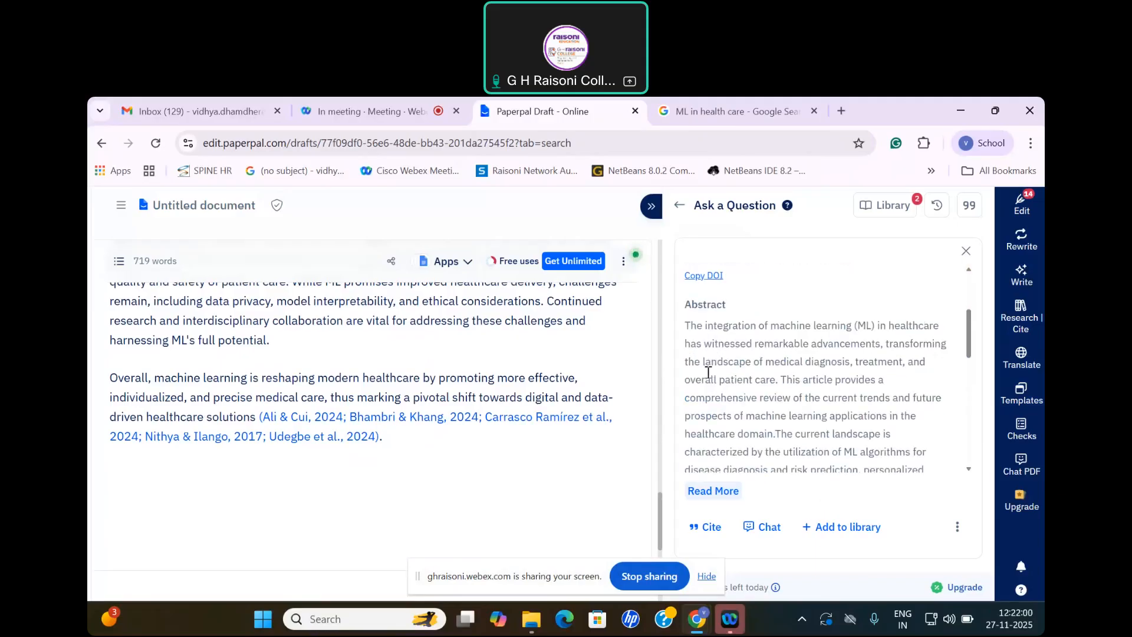
pyautogui.scroll(-4, 770, 366)
pyautogui.click(732, 491)
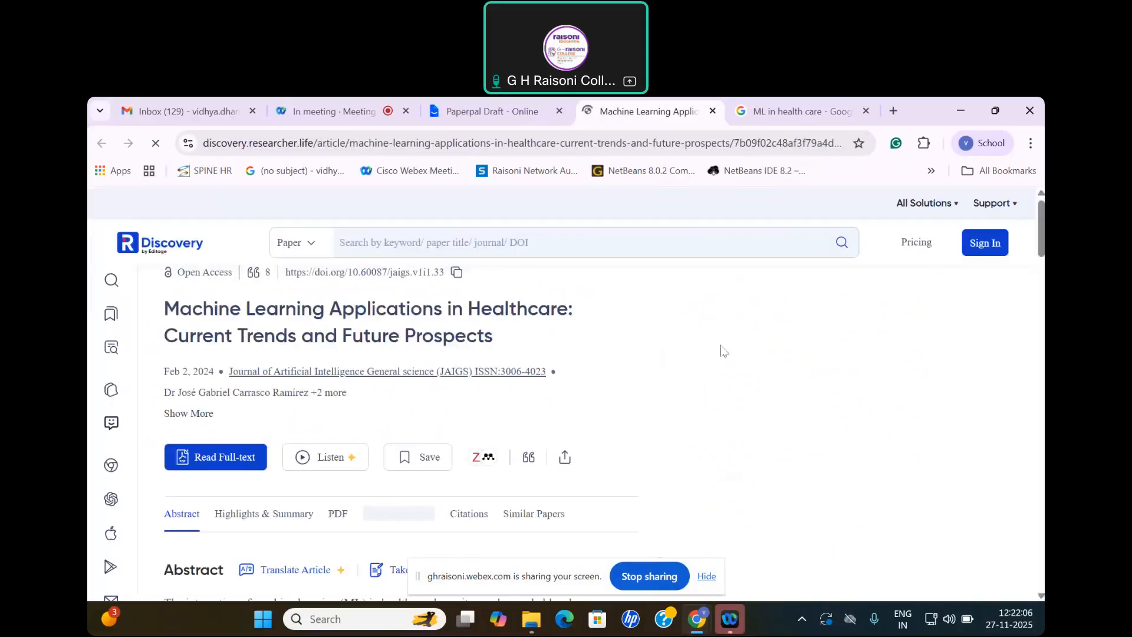
# Step: Dismiss the Prime membership pop-up and look over the article's abstract and reading options on R Discovery
pyautogui.scroll(-3, 237, 433)
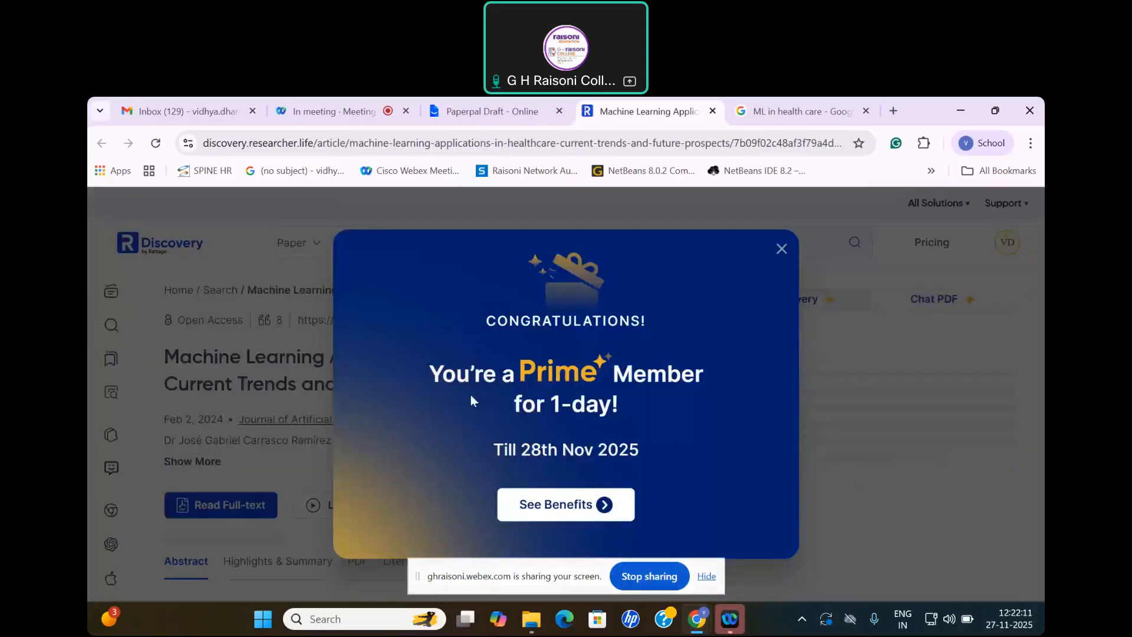
pyautogui.click(782, 250)
pyautogui.scroll(-4, 442, 420)
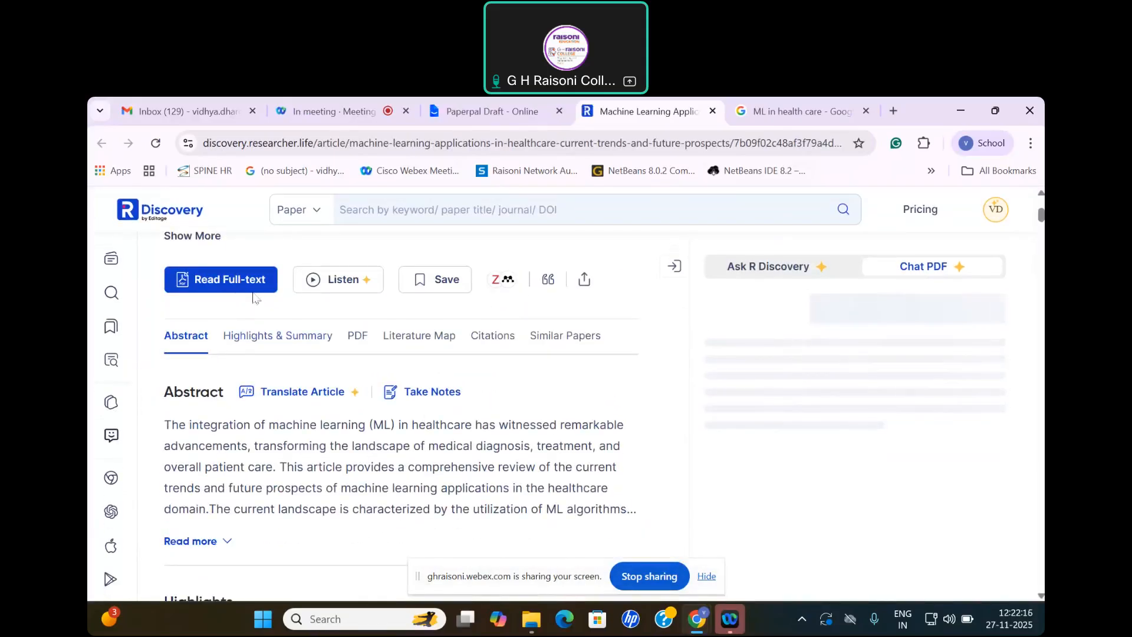
pyautogui.scroll(1, 269, 407)
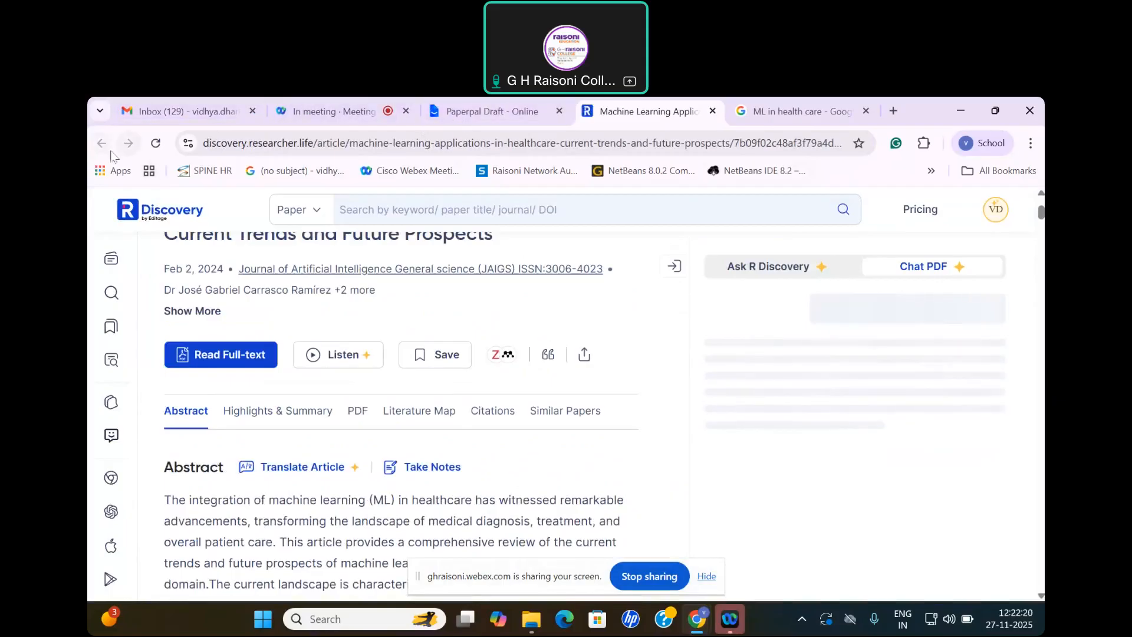
# Step: Return to the Paperpal draft and insert the first top paper's APA 7th edition citation after the inserted text
pyautogui.click(518, 114)
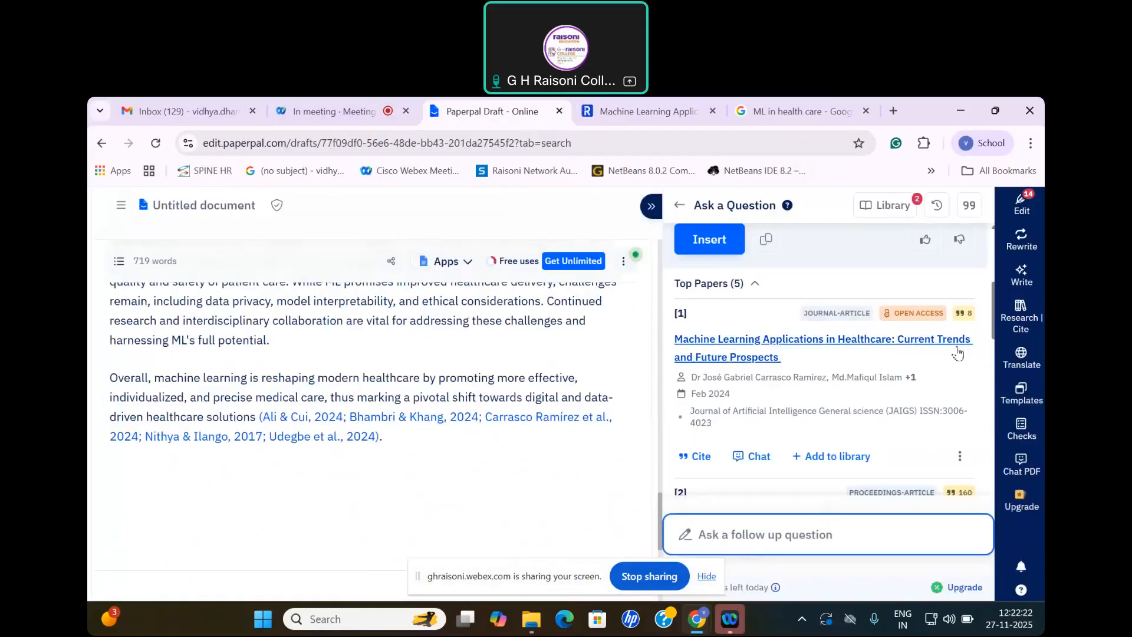
pyautogui.scroll(-1, 902, 323)
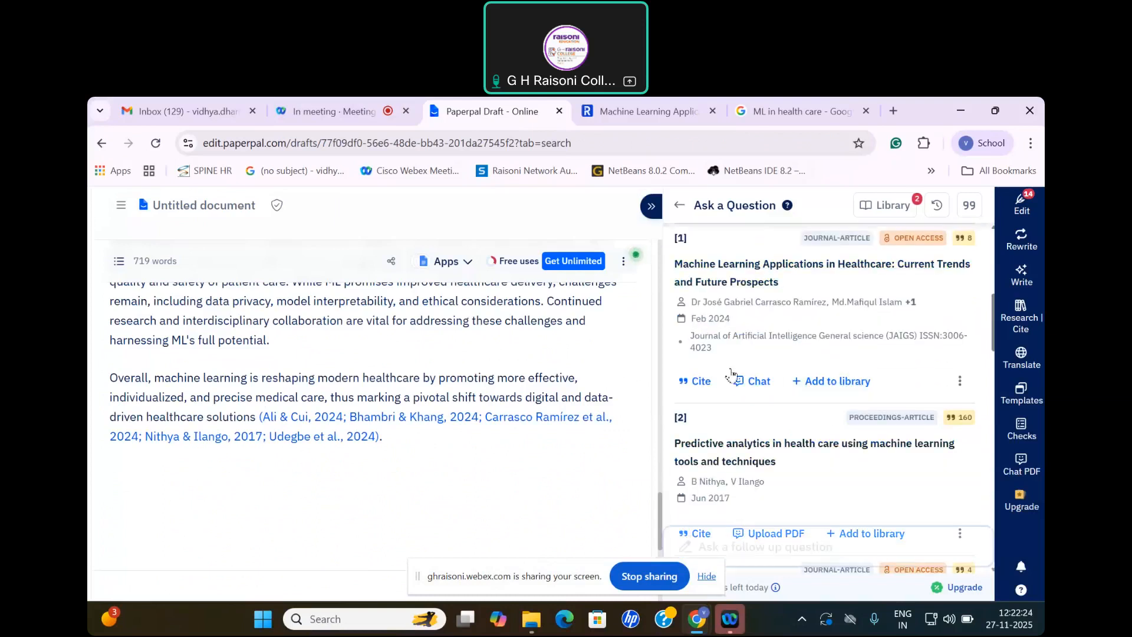
pyautogui.click(694, 386)
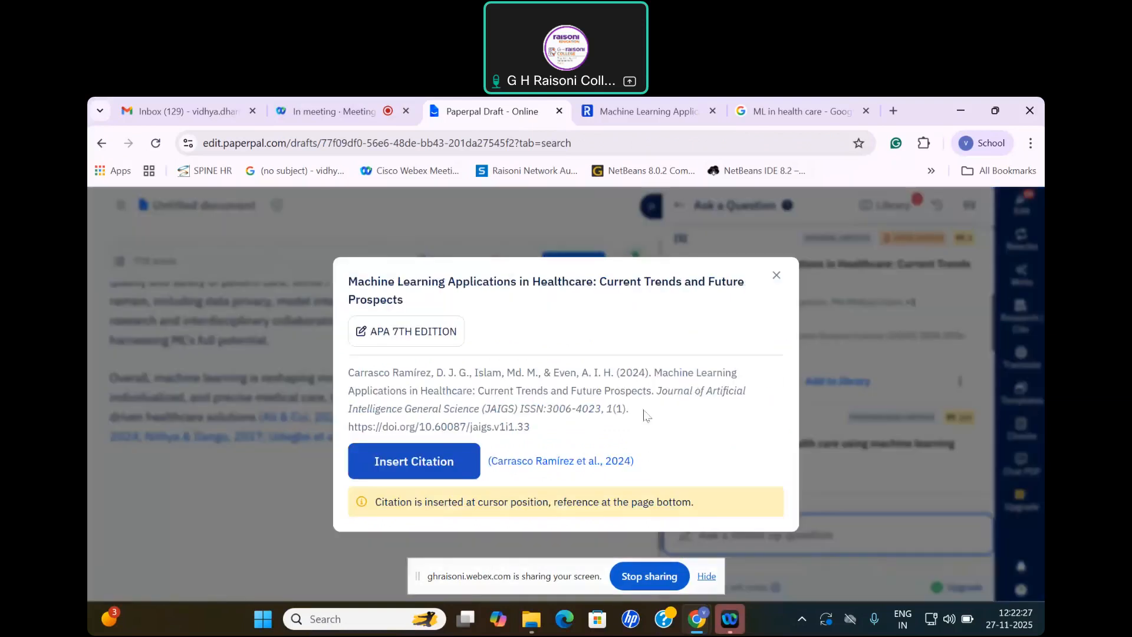
pyautogui.click(443, 466)
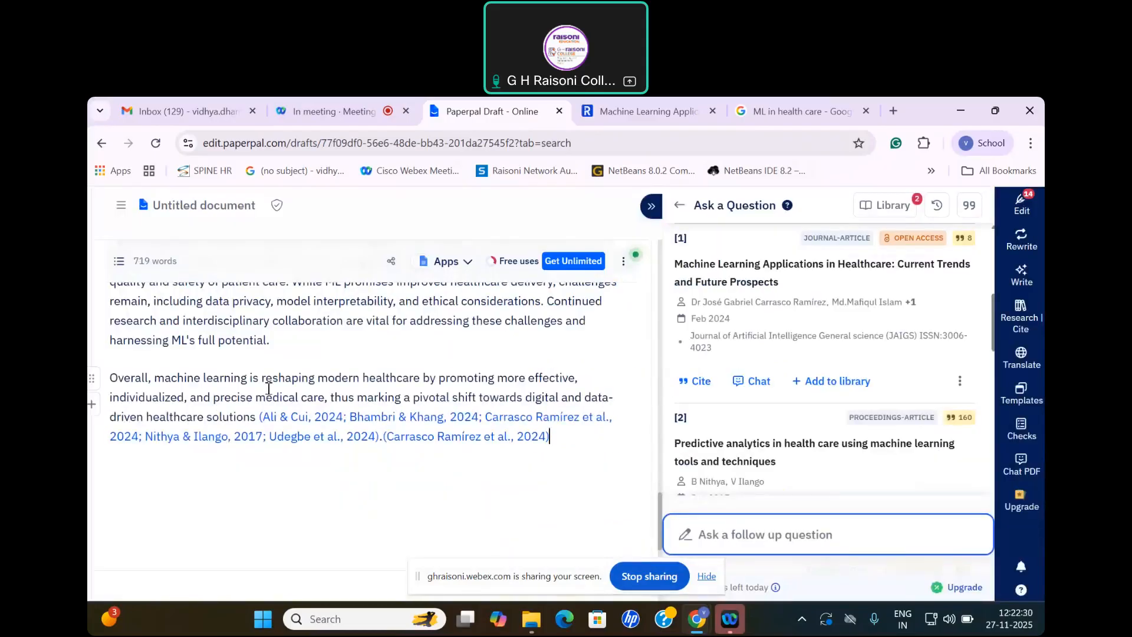
# Step: Check the References list at the end of the document against the inserted citations and the answer's source papers
pyautogui.scroll(-5, 314, 457)
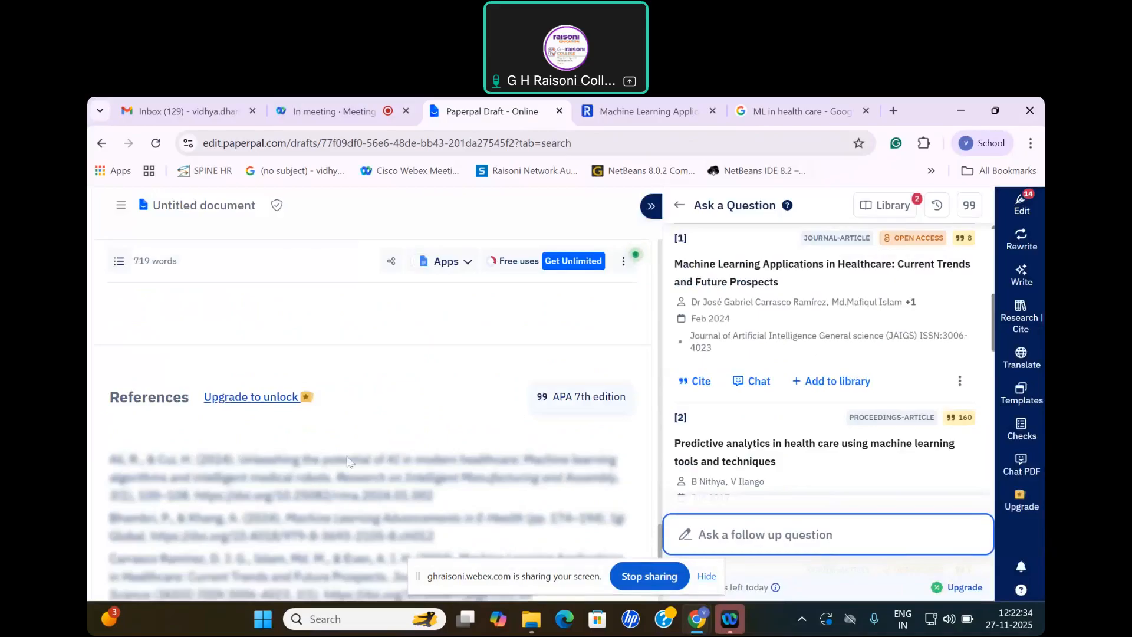
pyautogui.scroll(-1, 737, 425)
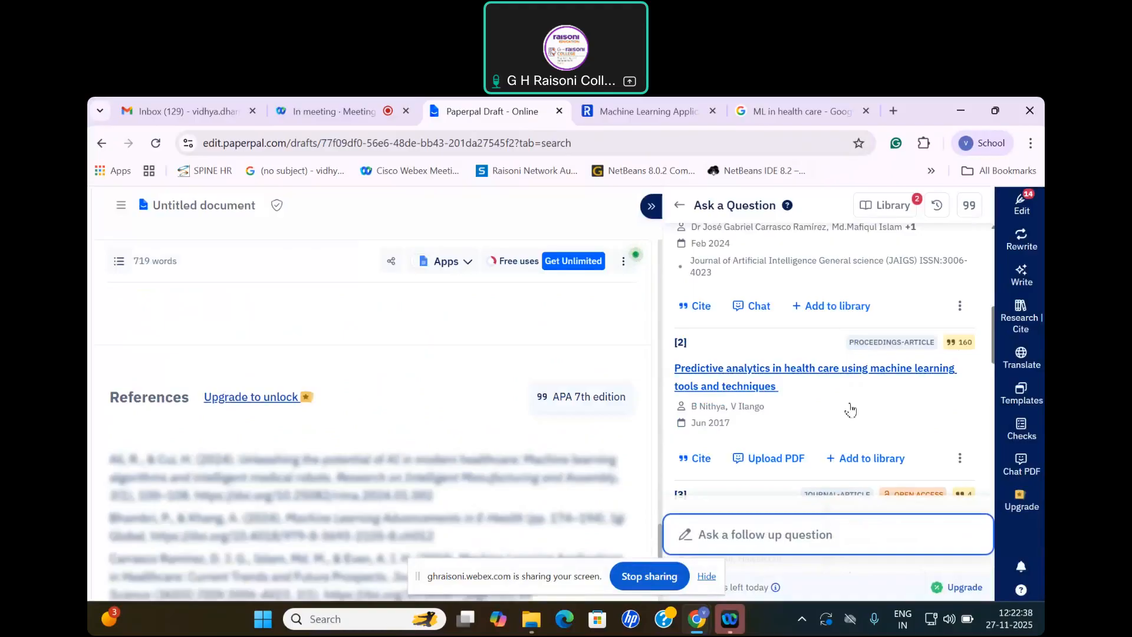
pyautogui.scroll(3, 890, 419)
pyautogui.scroll(3, 902, 433)
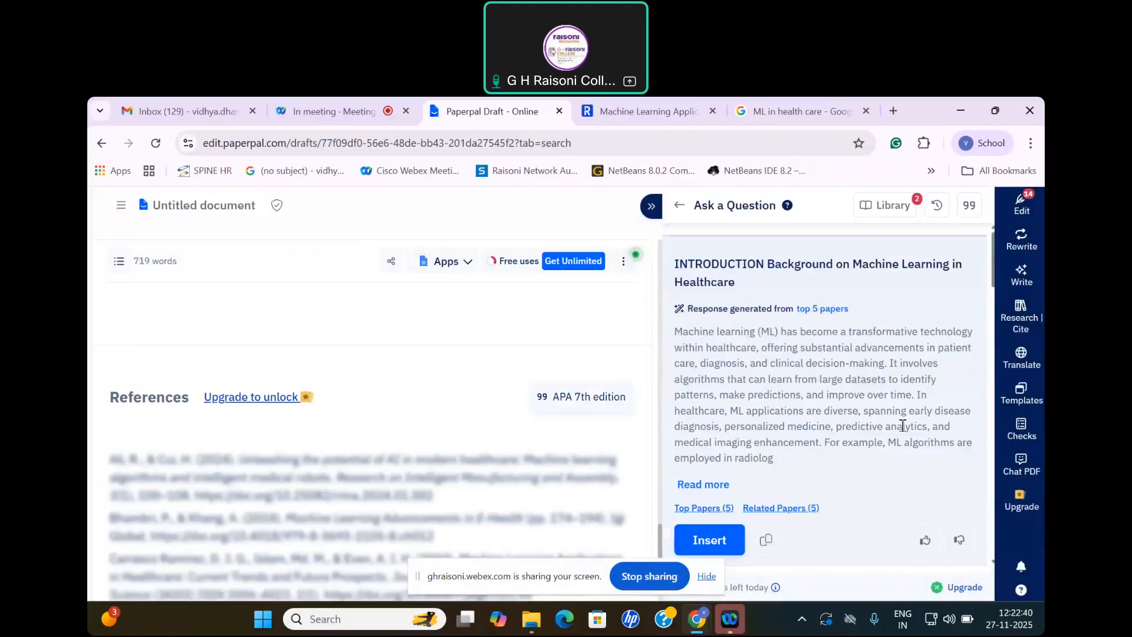
pyautogui.scroll(-2, 348, 416)
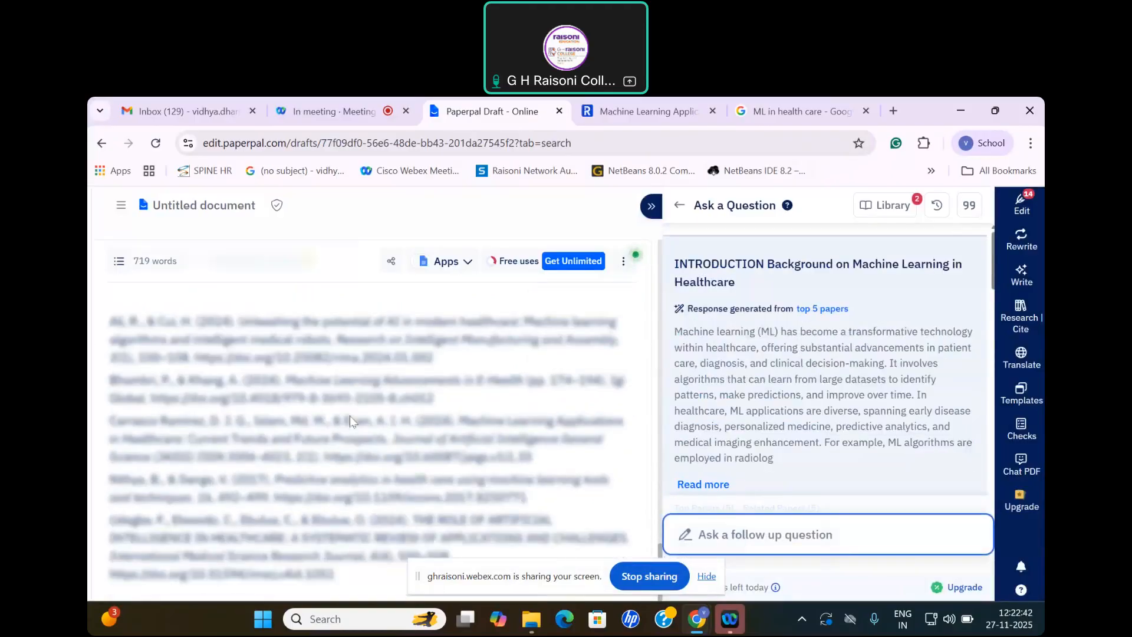
pyautogui.scroll(3, 349, 420)
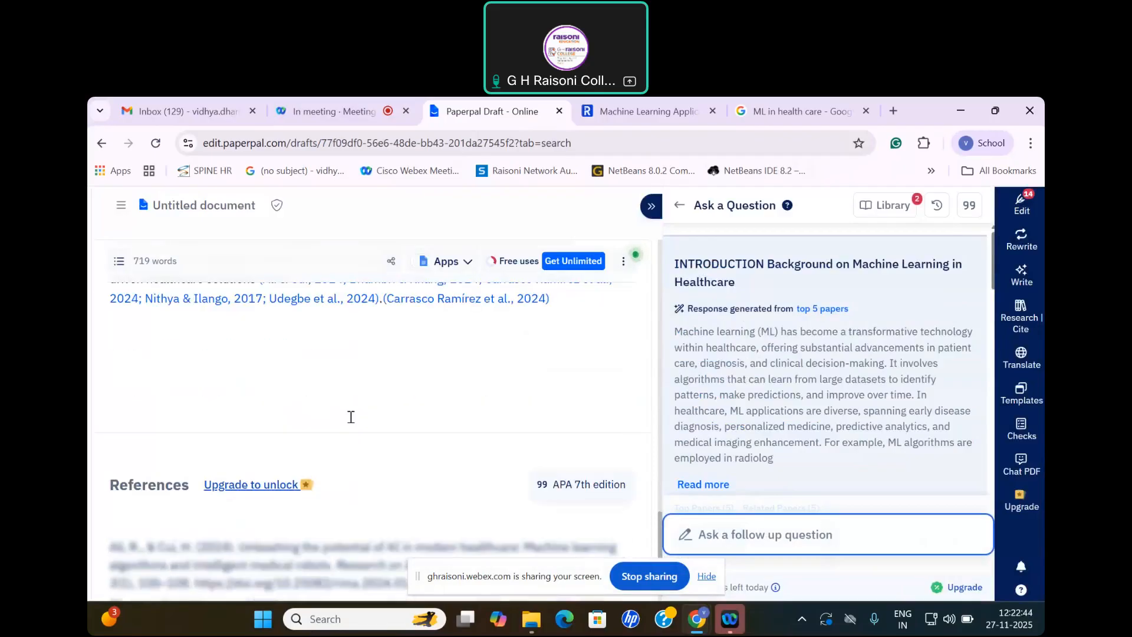
pyautogui.scroll(-2, 351, 417)
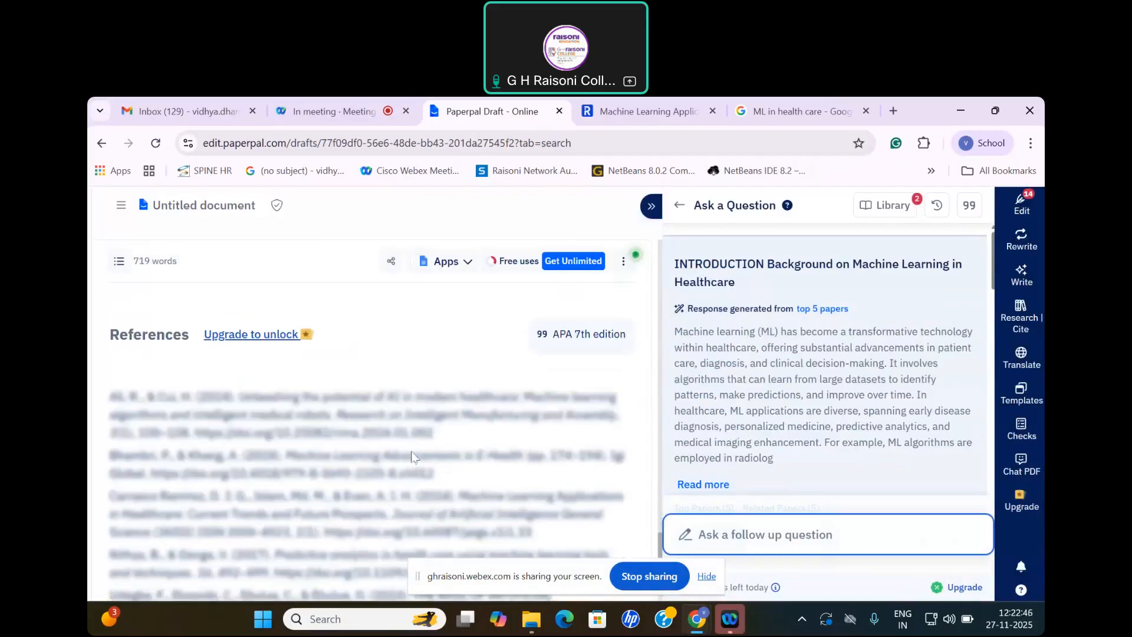
# Step: Select the generated machine learning paragraphs below the Conclusion outline and open the Rewrite tools for them
pyautogui.scroll(1, 298, 419)
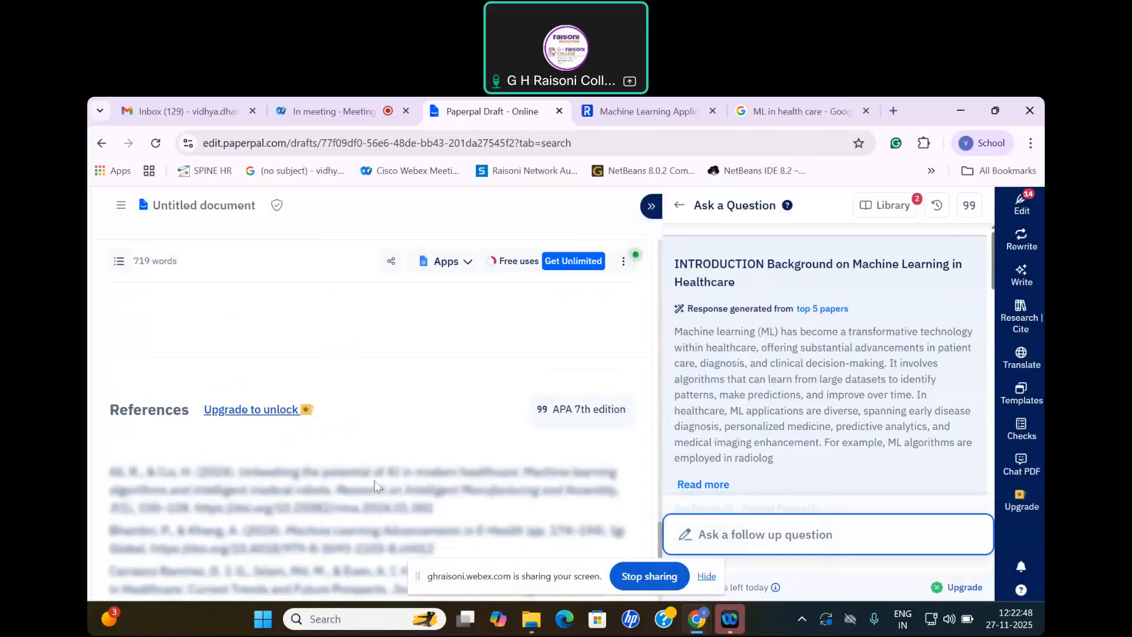
pyautogui.scroll(3, 381, 479)
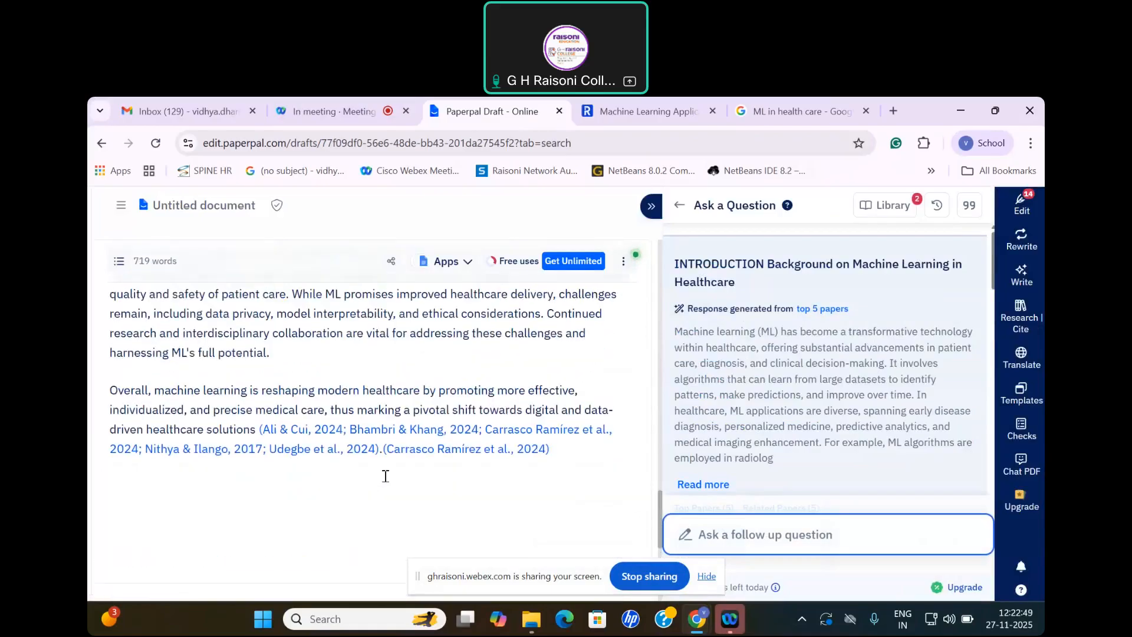
pyautogui.scroll(4, 385, 476)
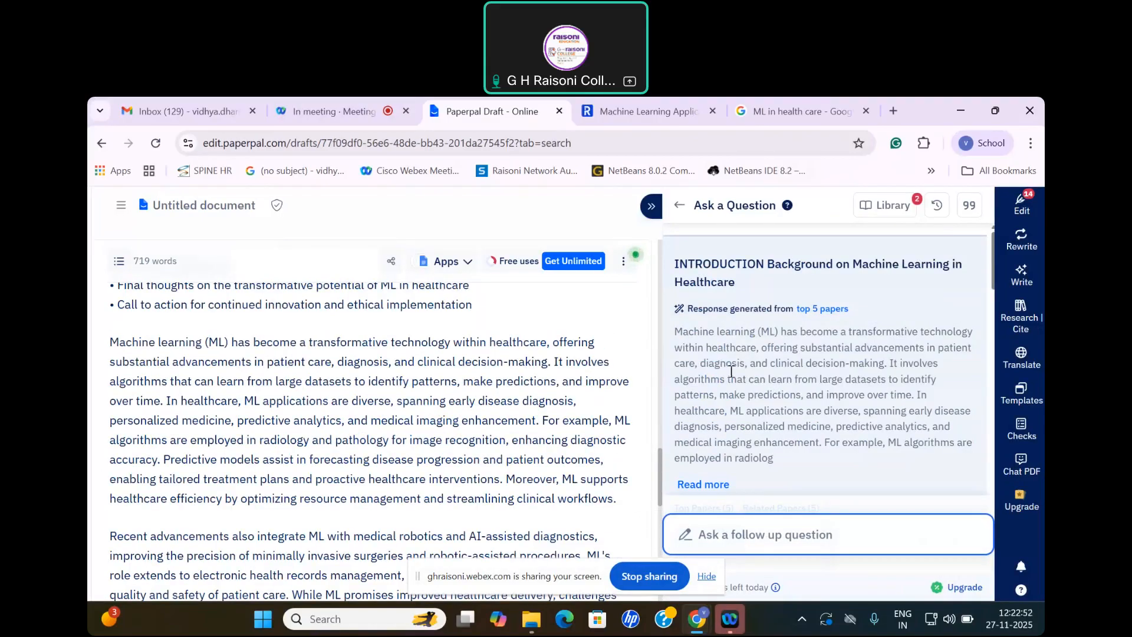
pyautogui.scroll(3, 322, 428)
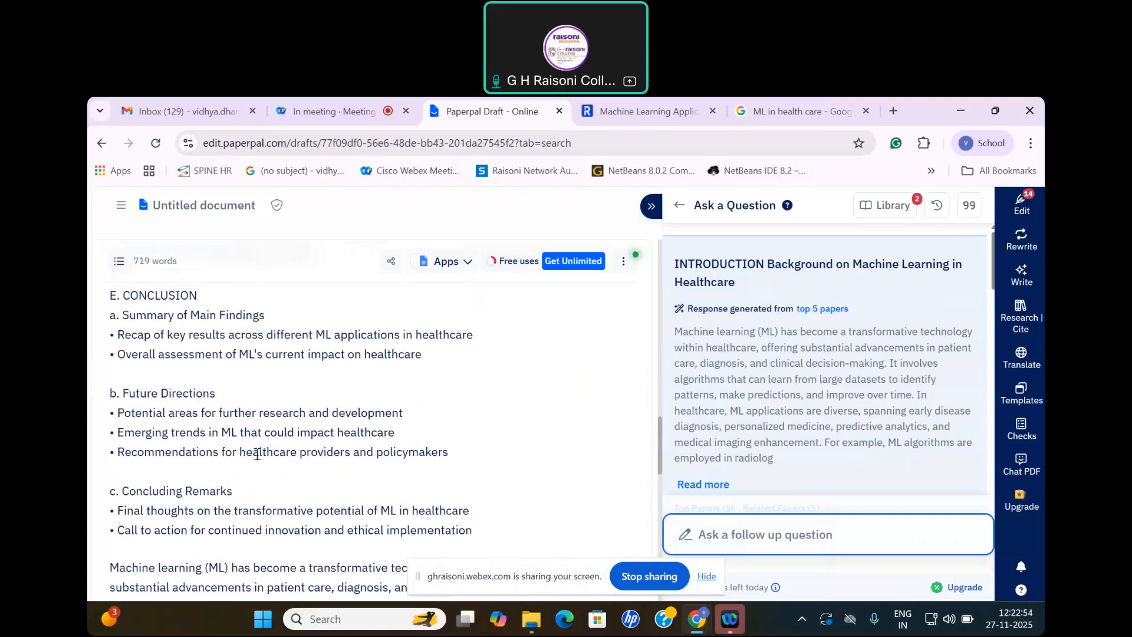
pyautogui.scroll(1, 351, 427)
pyautogui.scroll(-4, 367, 454)
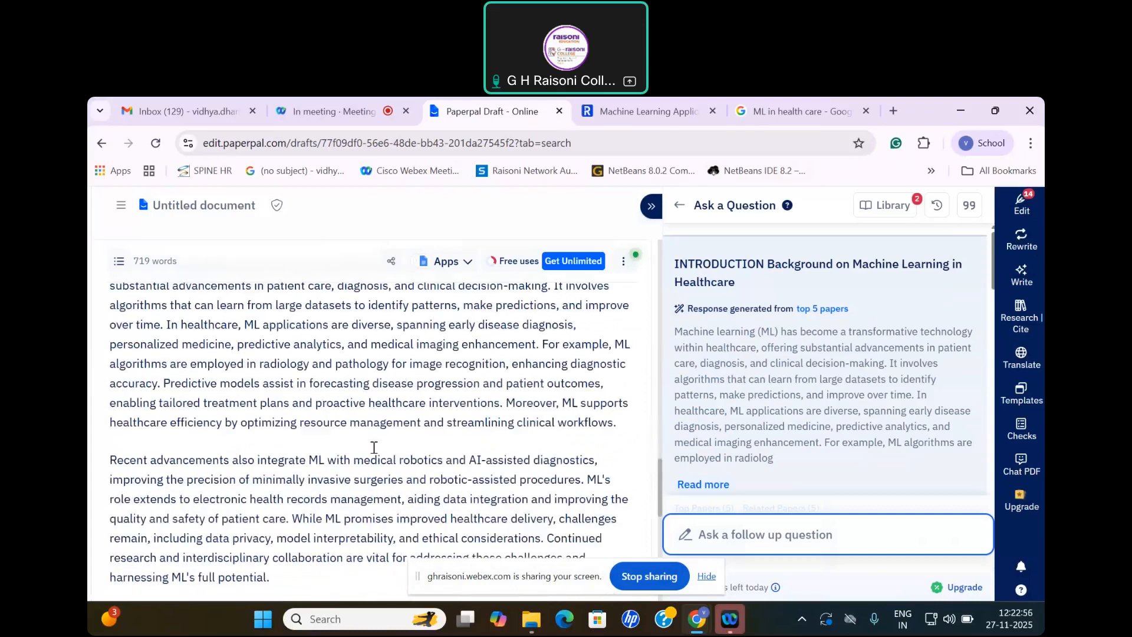
pyautogui.scroll(1, 225, 452)
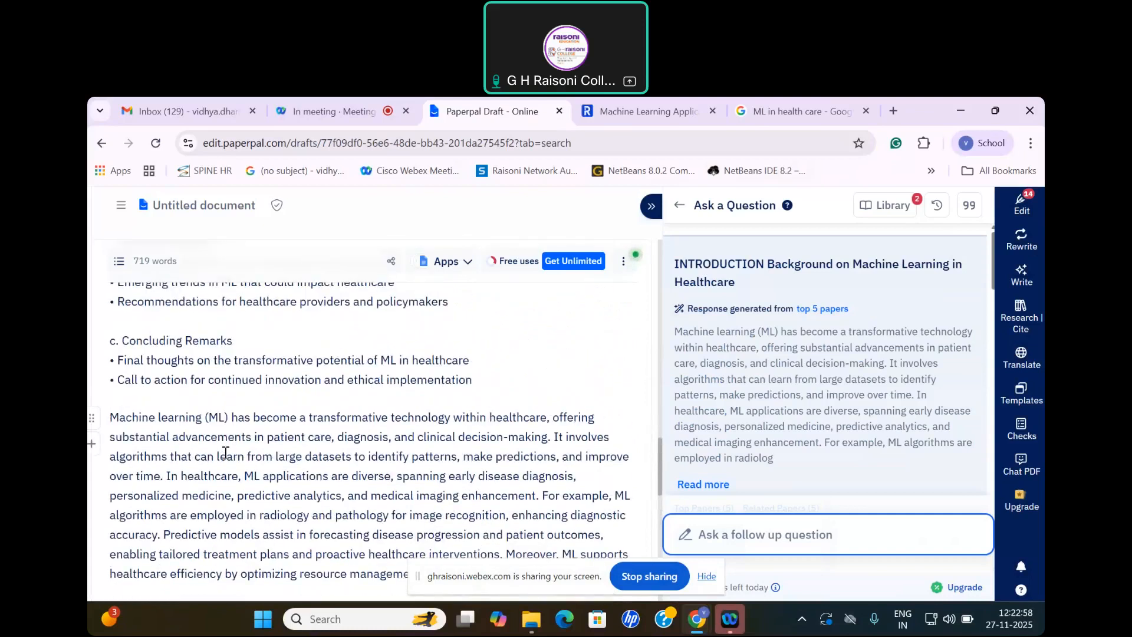
pyautogui.moveTo(114, 419); pyautogui.dragTo(620, 348)
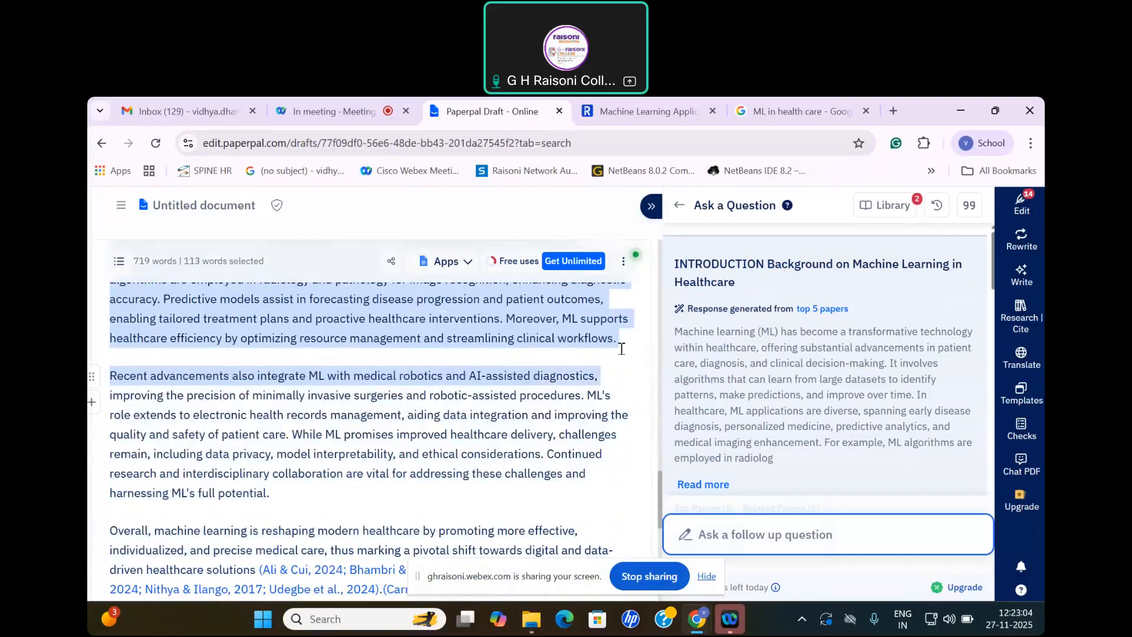
pyautogui.click(1026, 239)
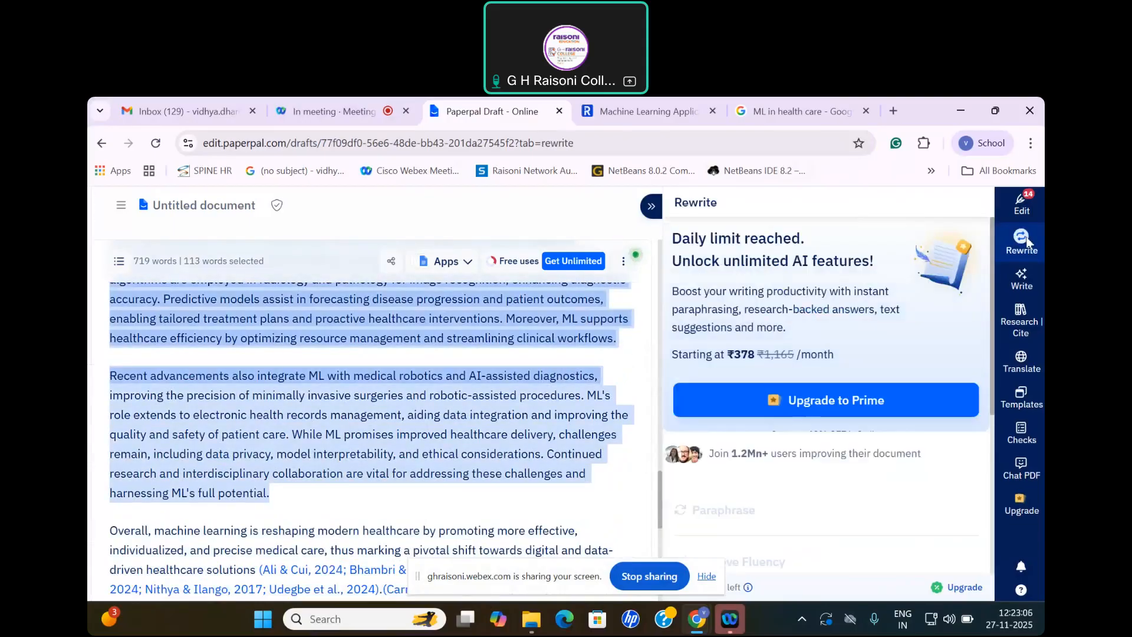
# Step: Open the language edit suggestions and accept "in" for "within" and "This involves" for "It involves" in the generated text's first two sentences
pyautogui.click(1021, 205)
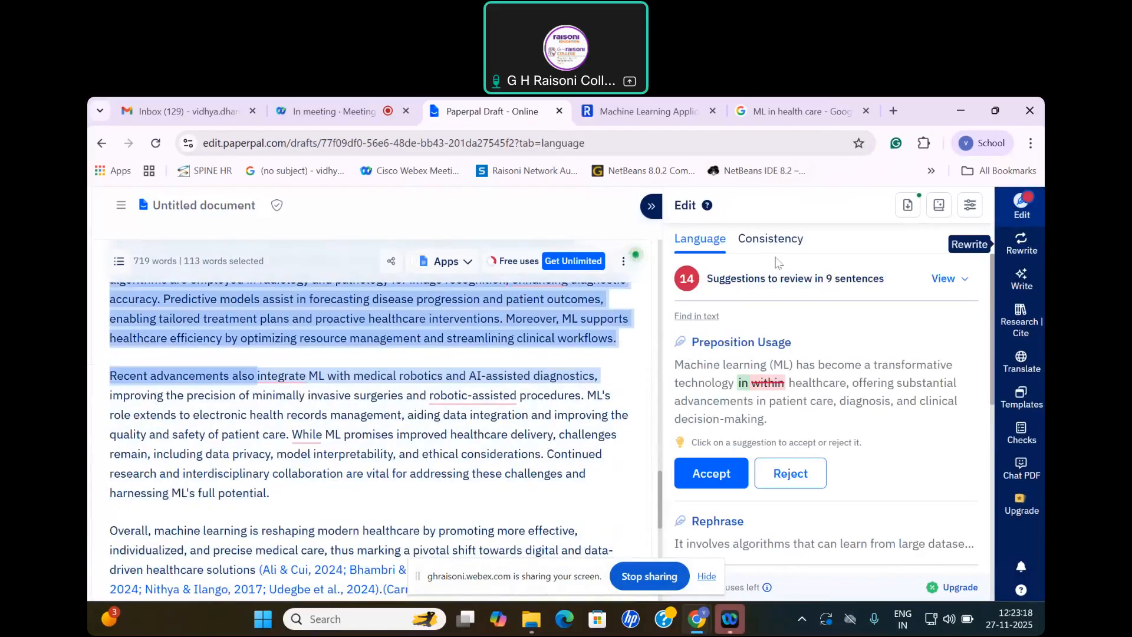
pyautogui.scroll(-1, 783, 395)
pyautogui.scroll(1, 785, 382)
pyautogui.click(725, 487)
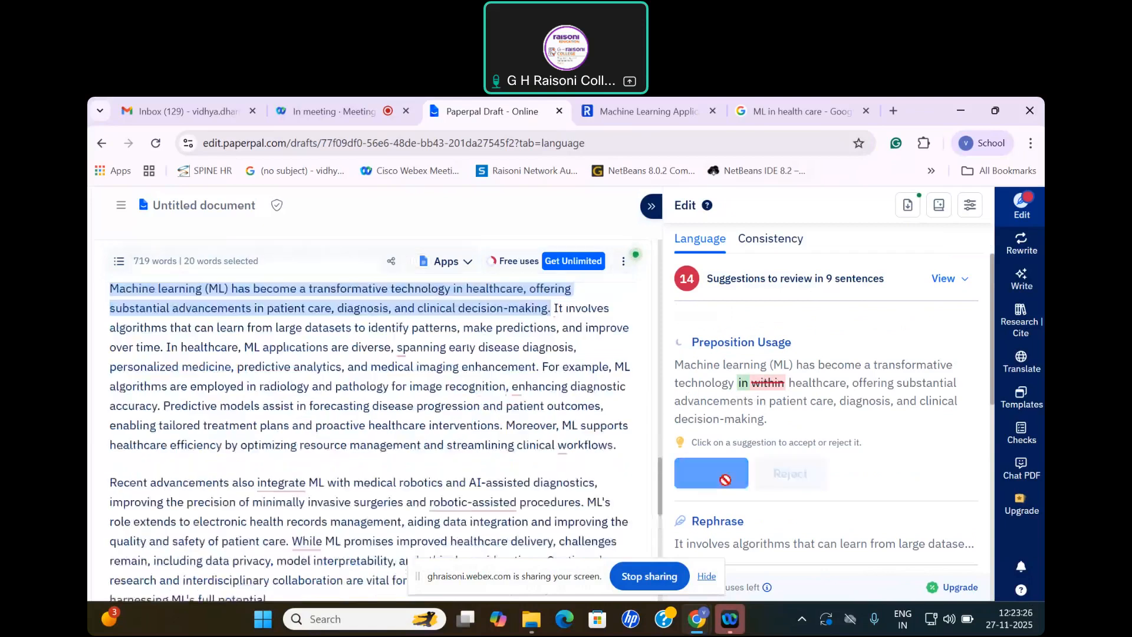
pyautogui.click(721, 439)
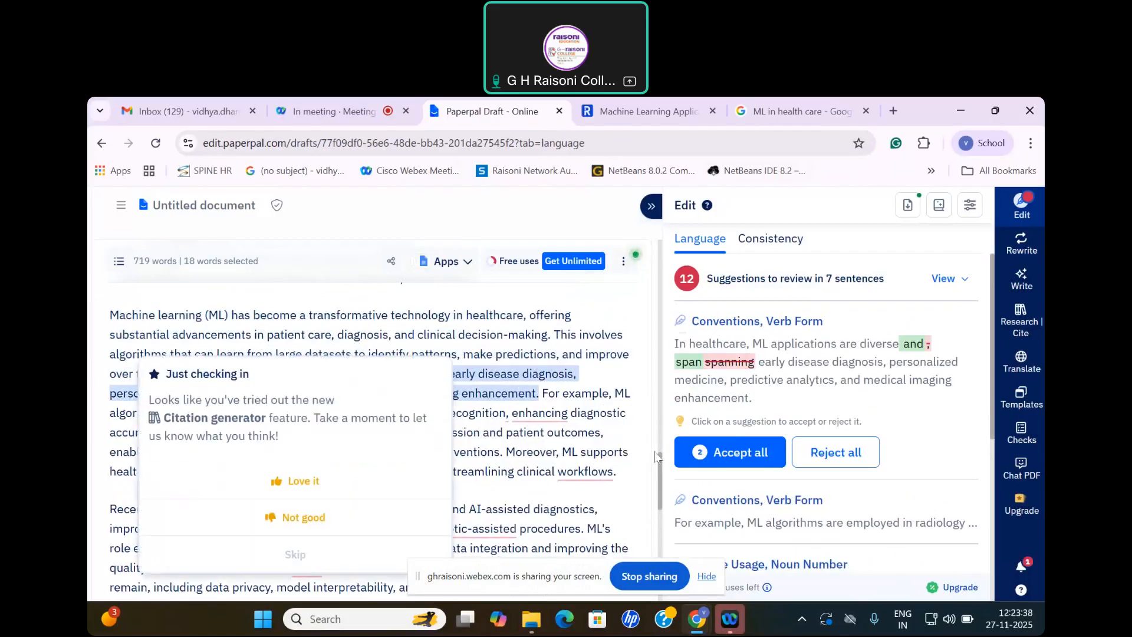
# Step: Accept the "and span" and "to enhance" corrections, skip the citation generator feedback request, and look over the remaining language suggestions
pyautogui.click(754, 455)
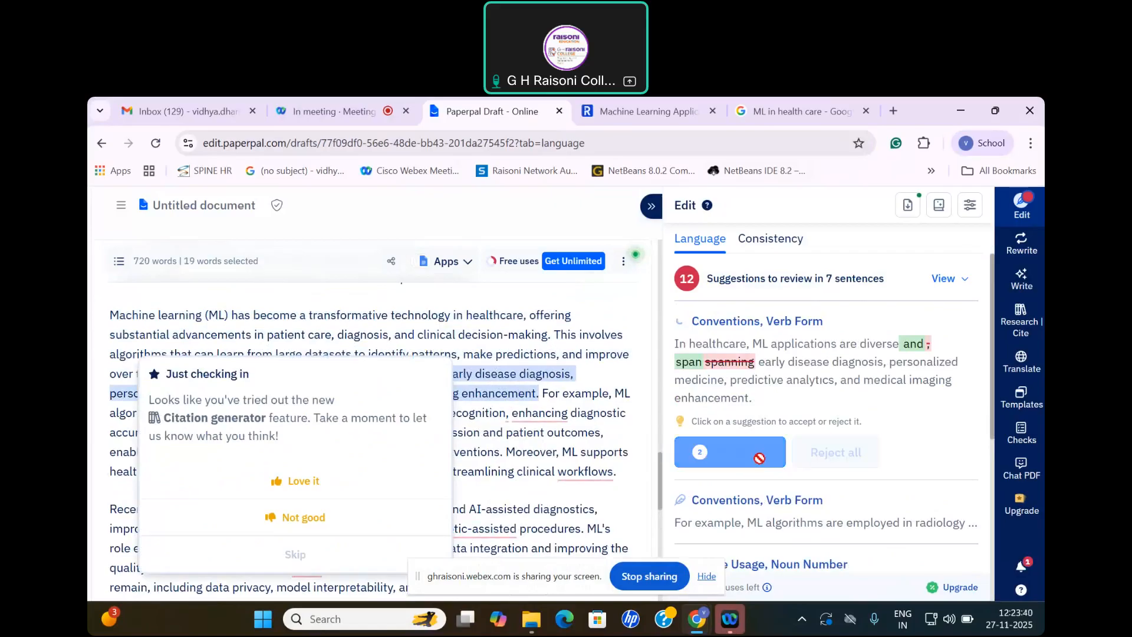
pyautogui.click(302, 555)
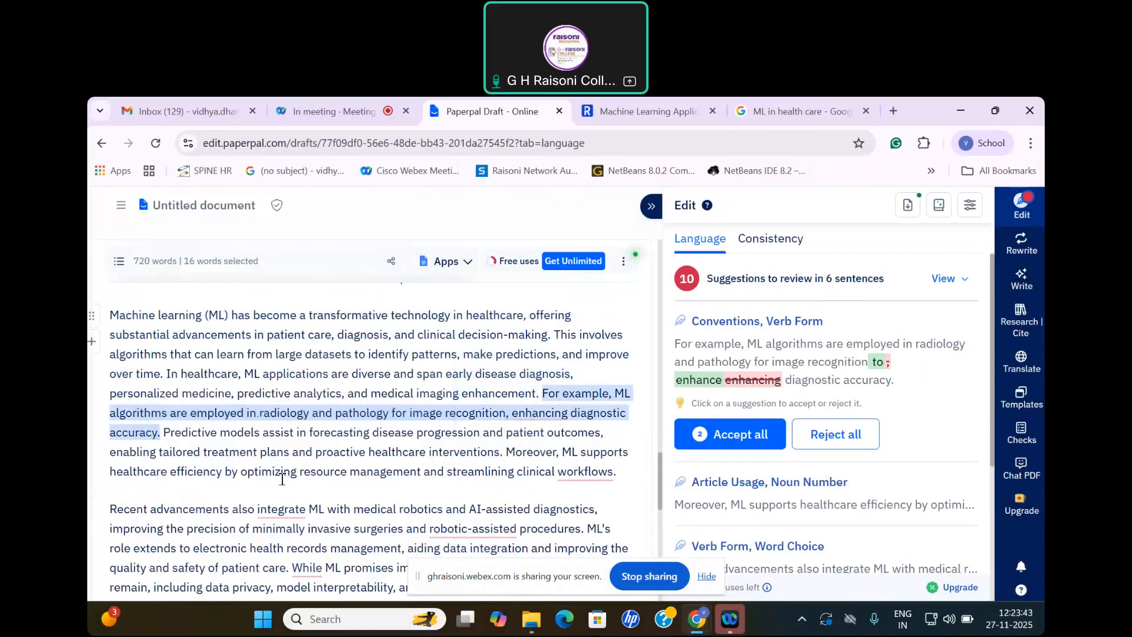
pyautogui.click(747, 441)
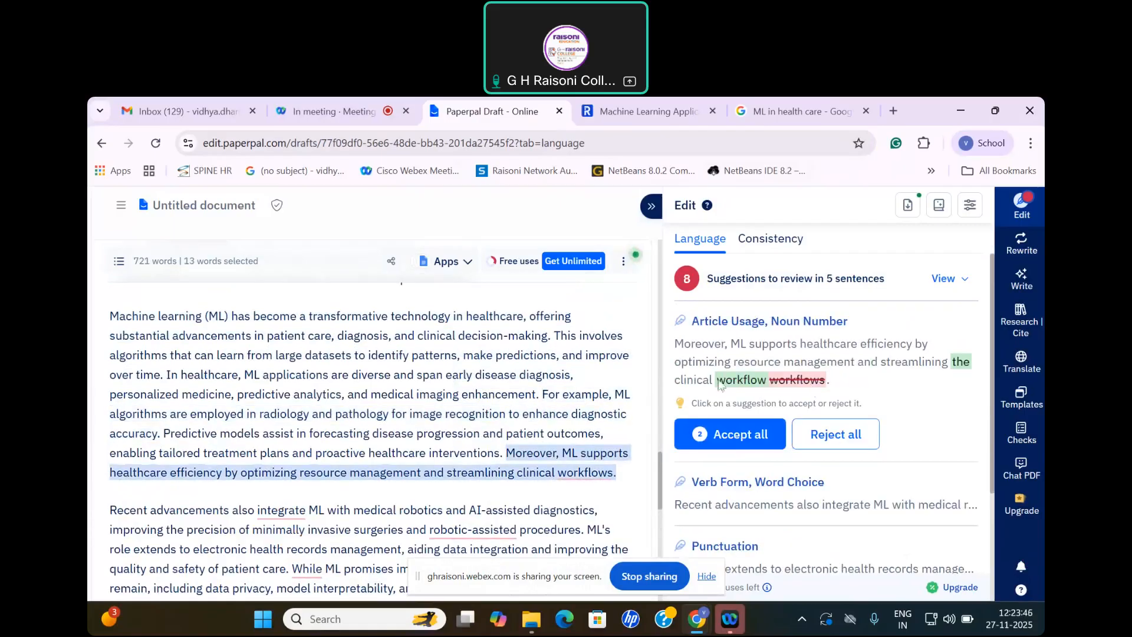
pyautogui.click(843, 439)
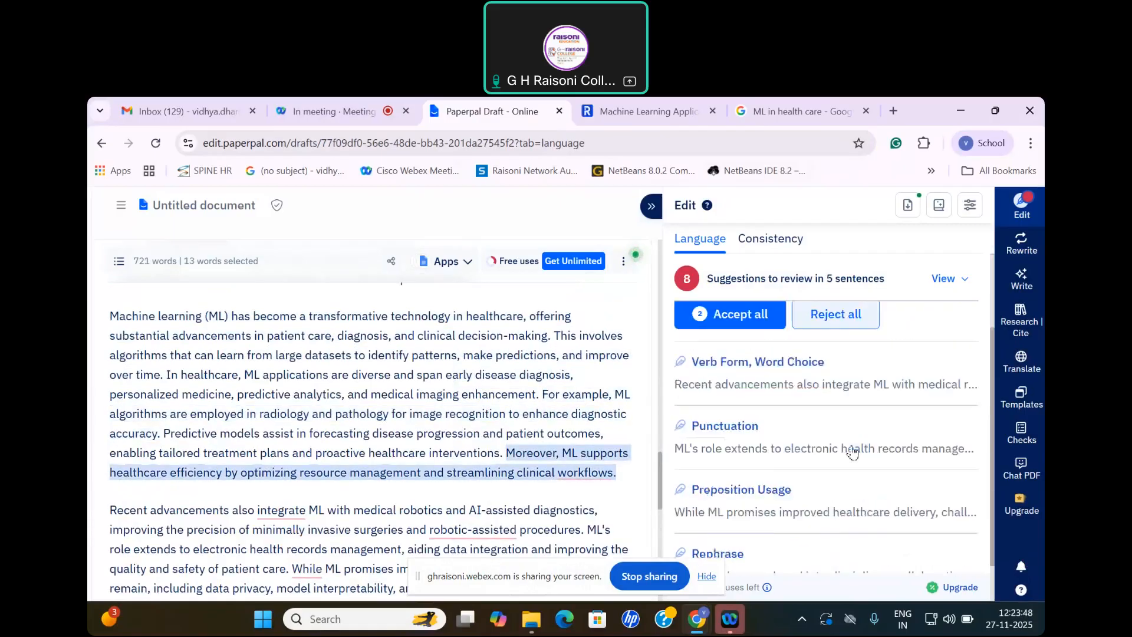
pyautogui.scroll(3, 766, 433)
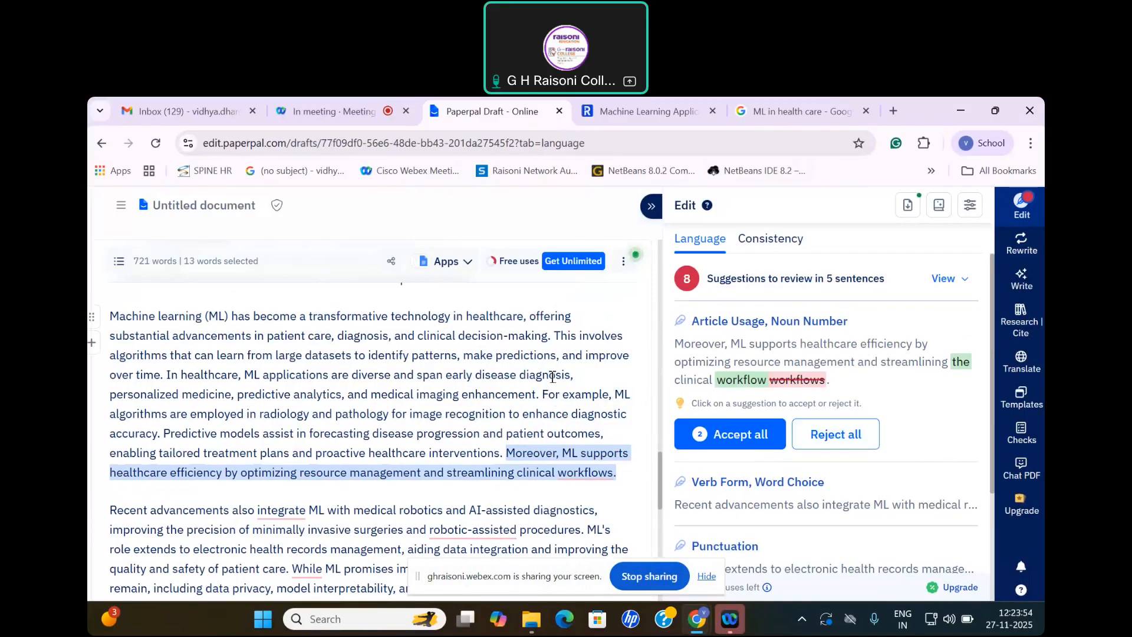
# Step: Open the Plagiarism Check, review its document scan and file upload options beside the draft, and stop sharing the screen
pyautogui.click(1026, 435)
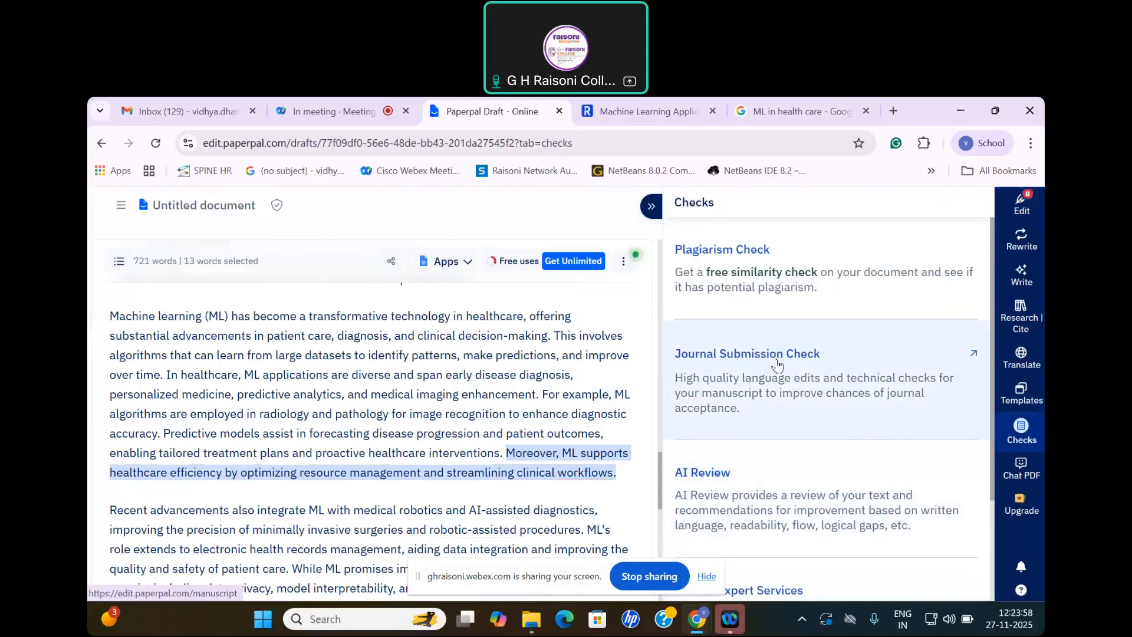
pyautogui.click(764, 285)
pyautogui.scroll(-1, 795, 413)
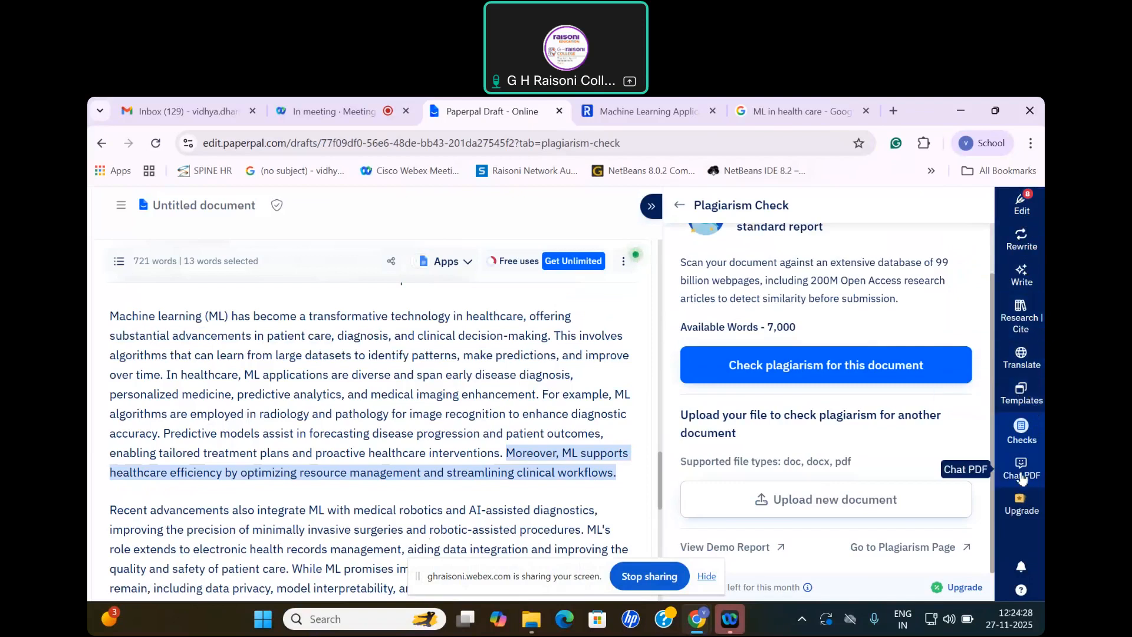
pyautogui.scroll(5, 562, 339)
pyautogui.scroll(8, 562, 343)
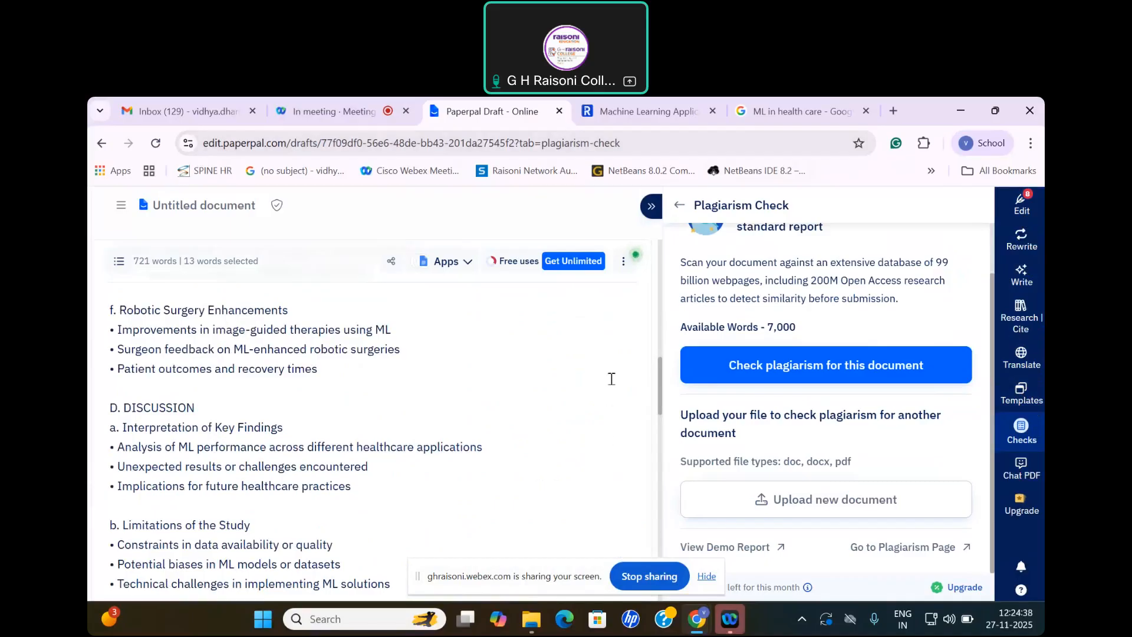
pyautogui.click(660, 578)
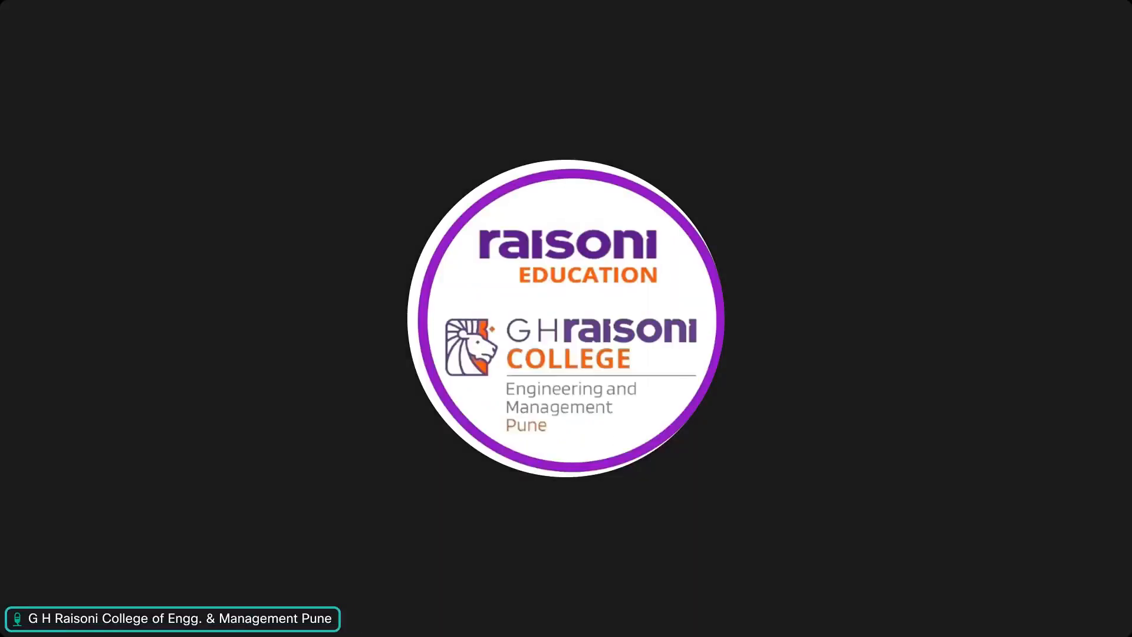